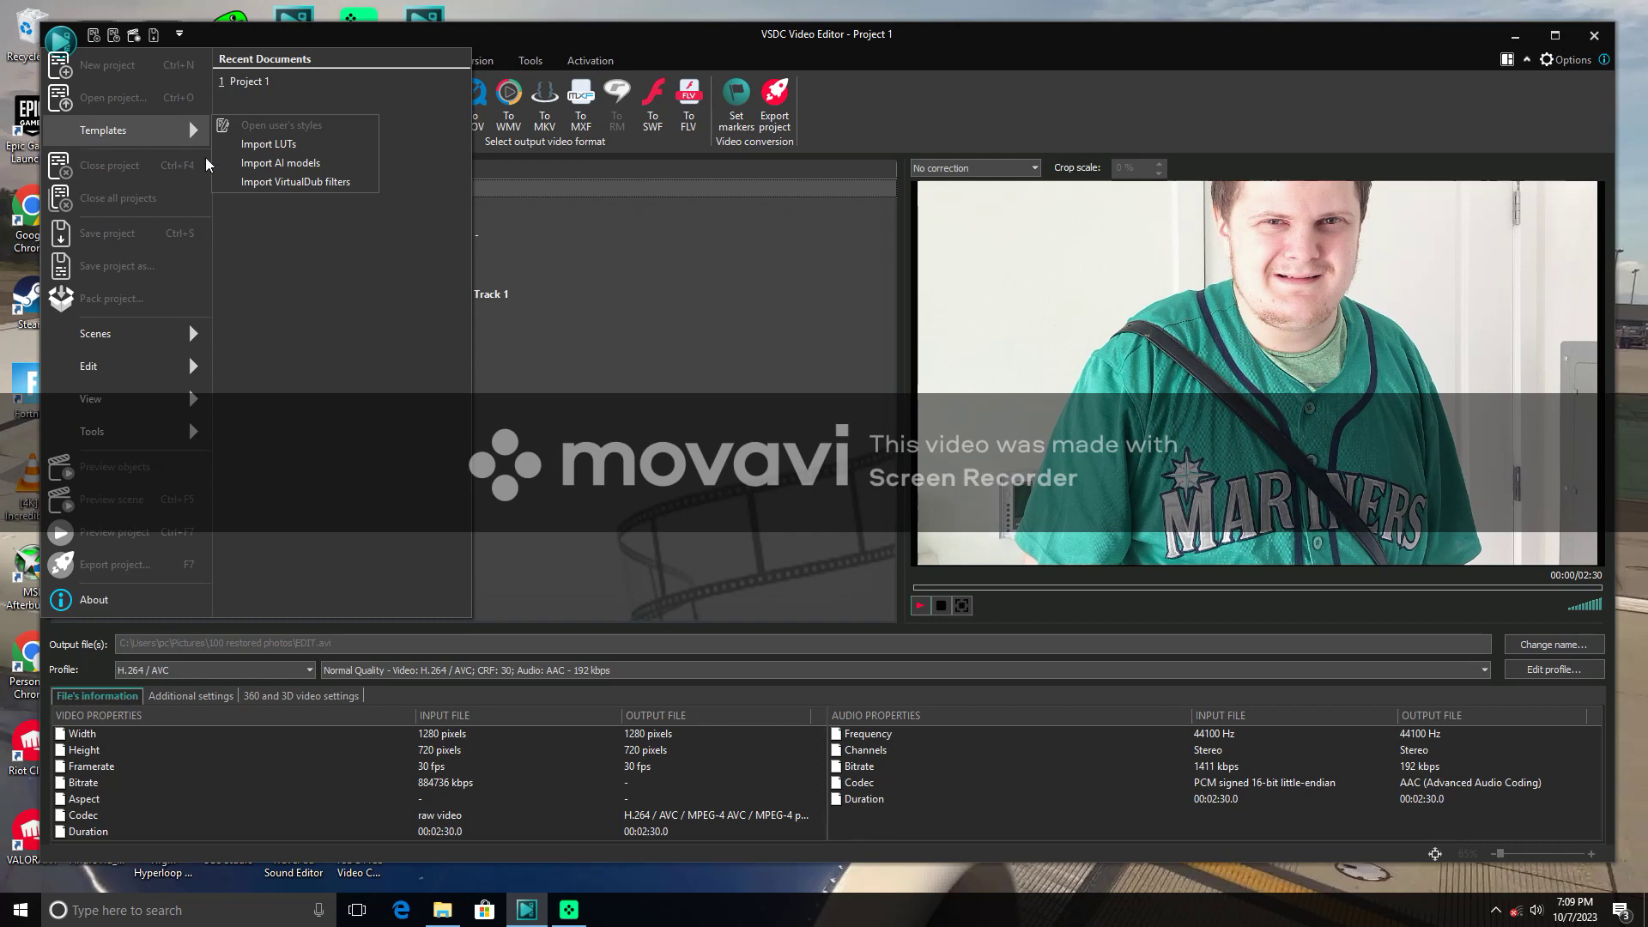
# Step: Dismiss the open application menu and close the video editor without saving Project 1
pyautogui.click(684, 367)
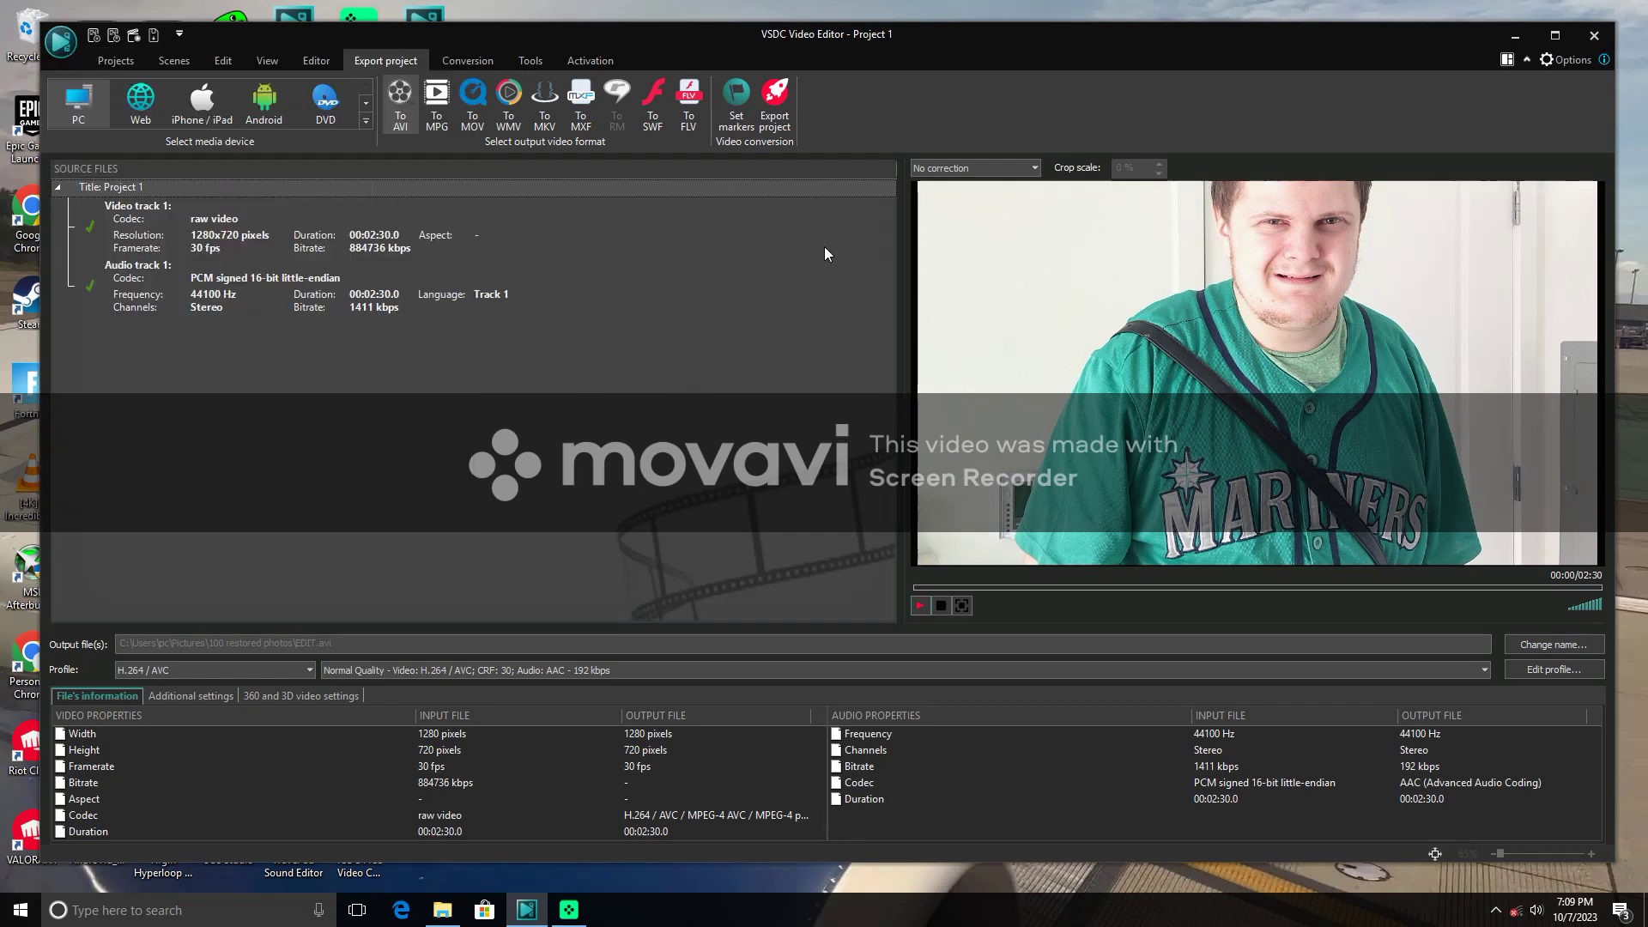
pyautogui.click(1593, 37)
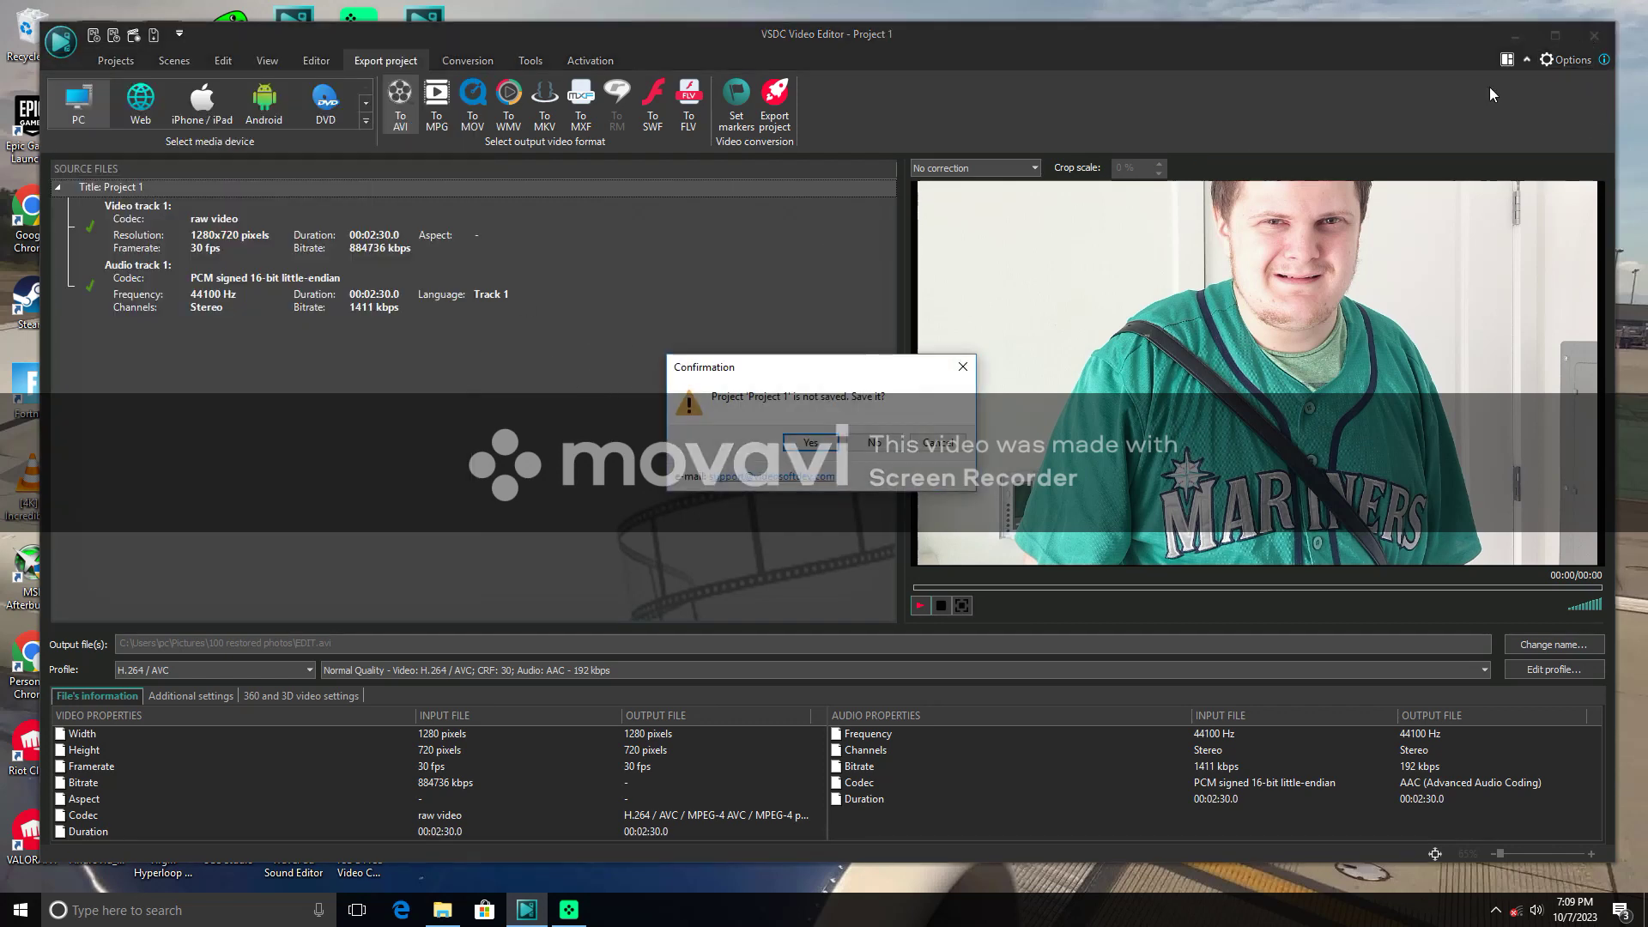
pyautogui.click(874, 443)
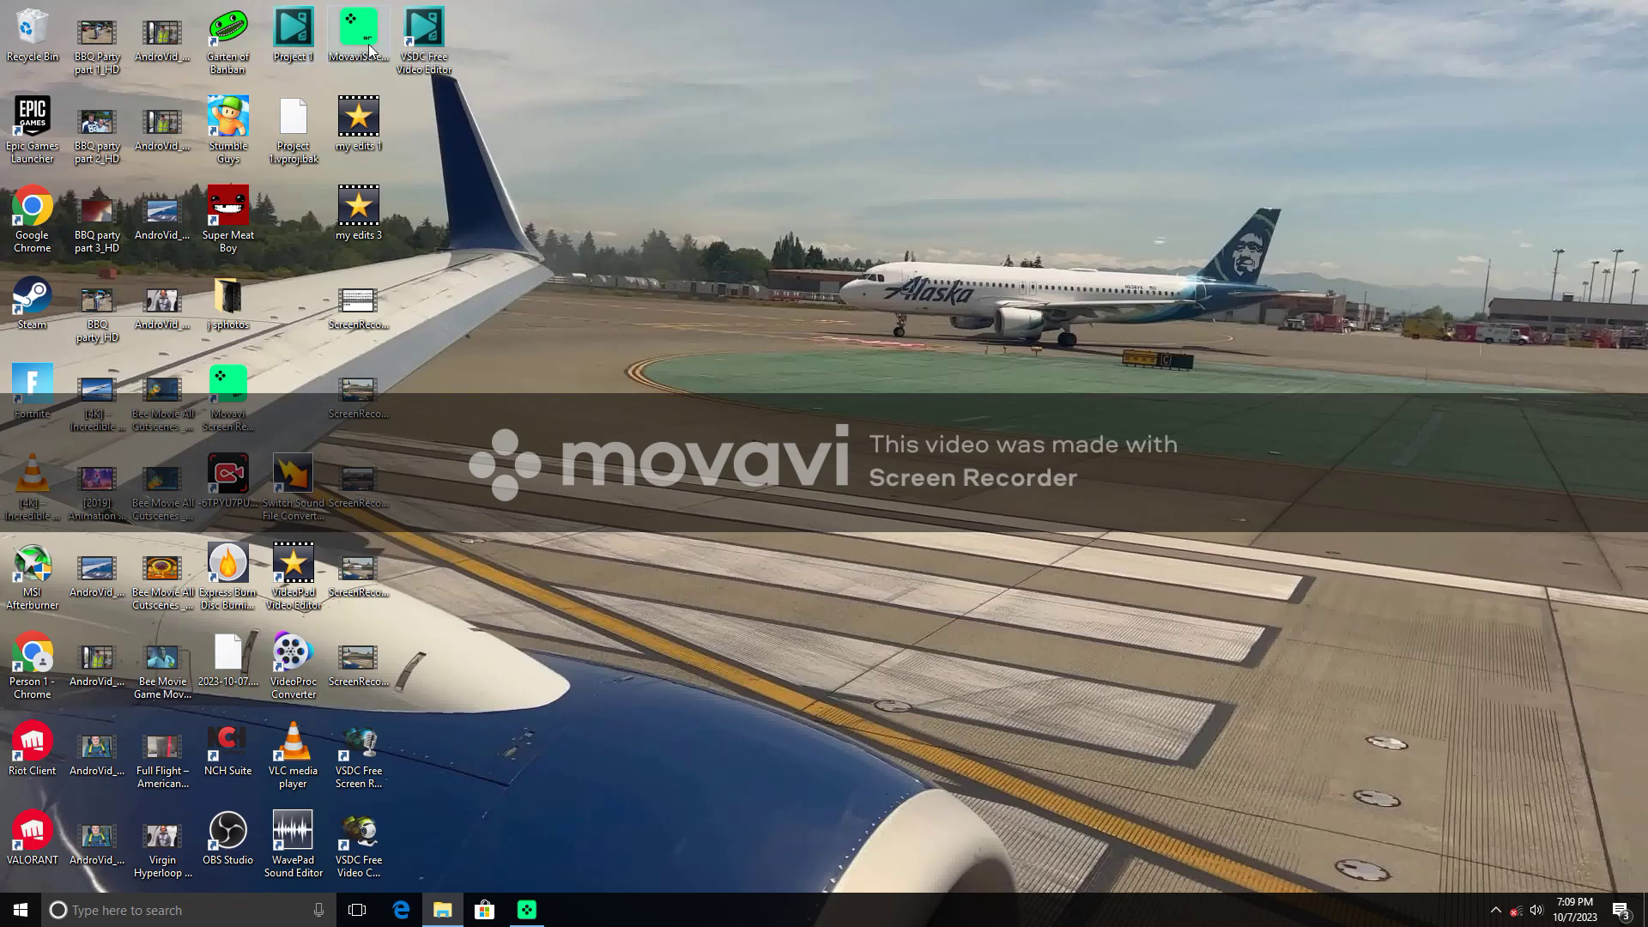
# Step: Launch VSDC Free Video Editor from the desktop and dismiss the Pro upgrade offer
pyautogui.click(414, 45)
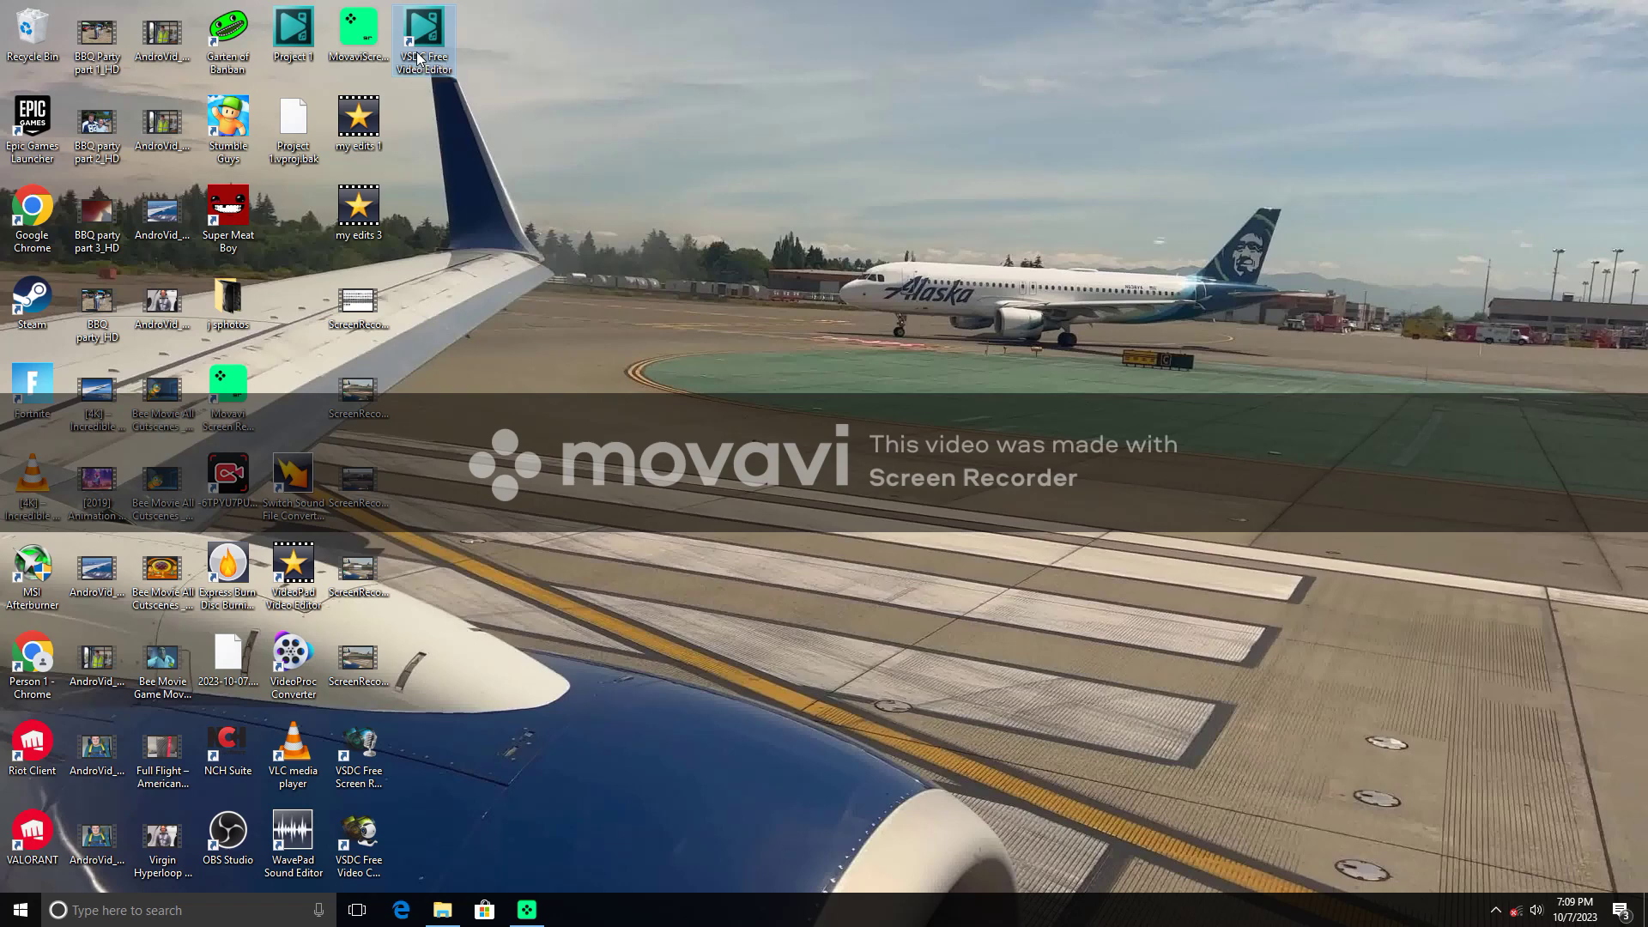
pyautogui.click(422, 44)
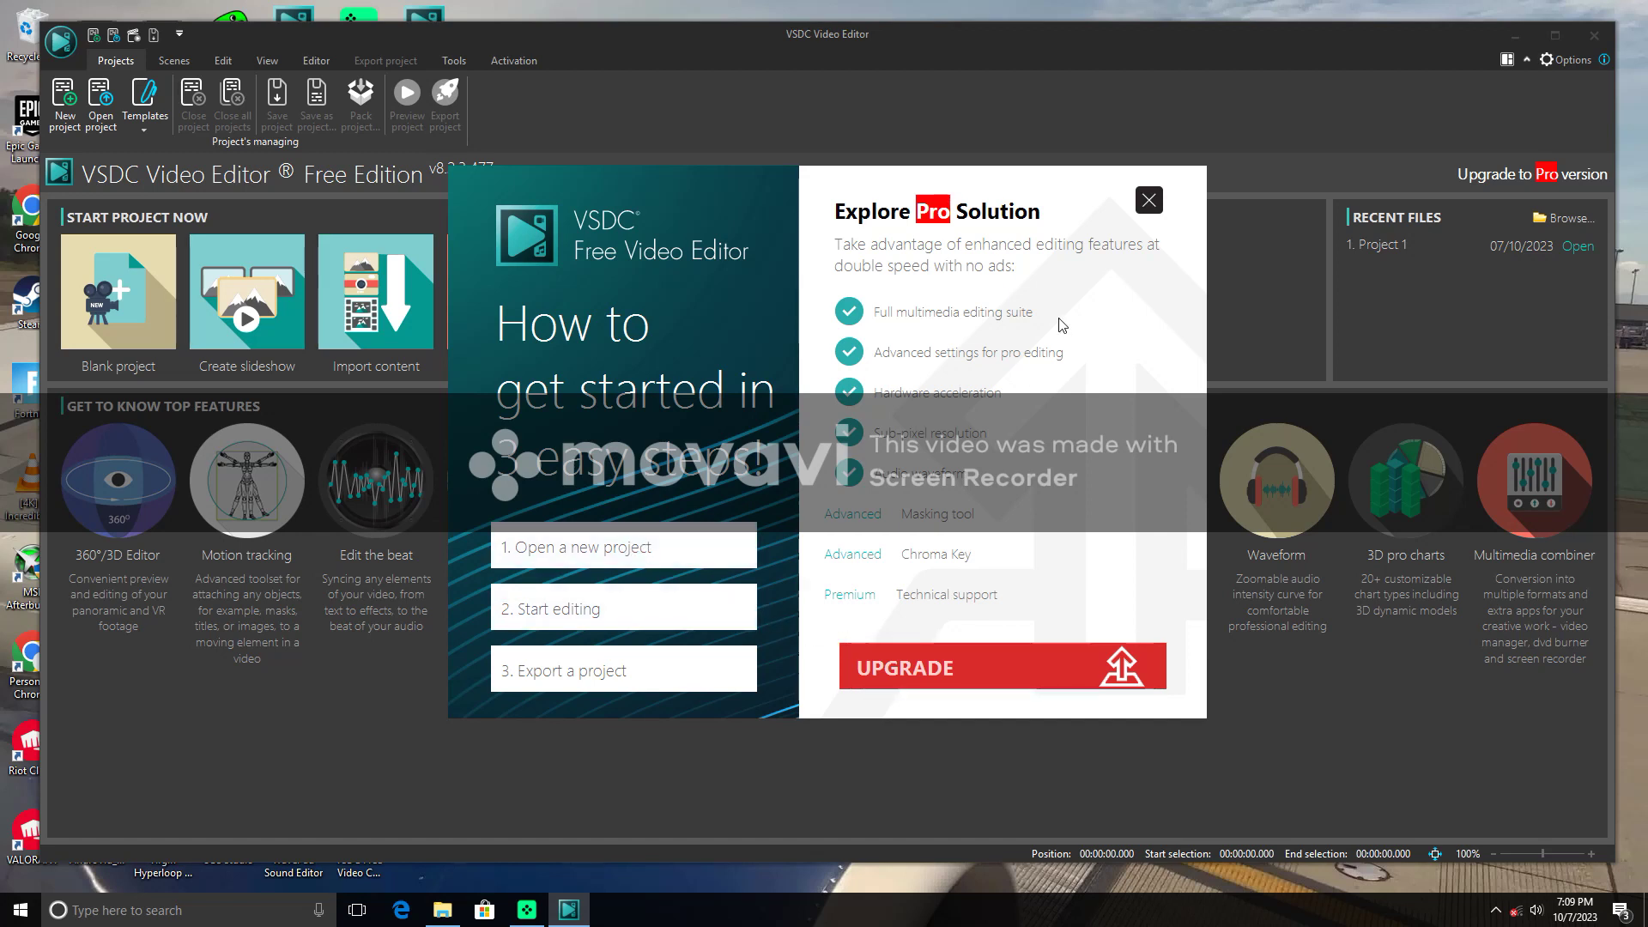
pyautogui.click(1146, 205)
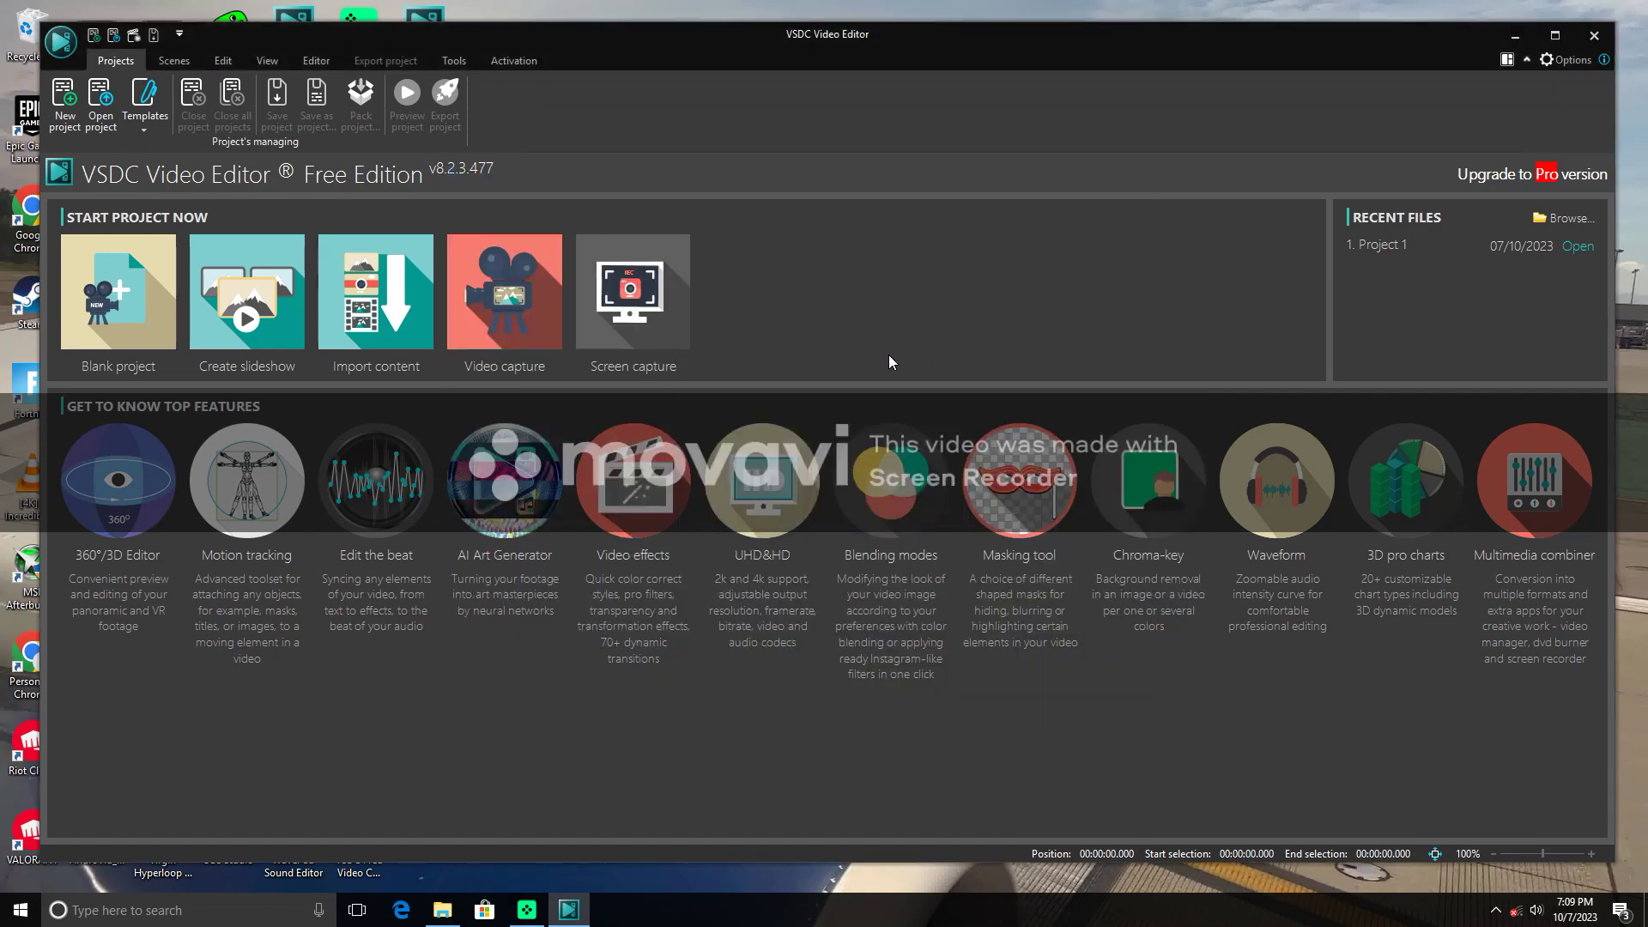
# Step: Create a slideshow project titled Project 1, keeping the default project settings
pyautogui.click(268, 311)
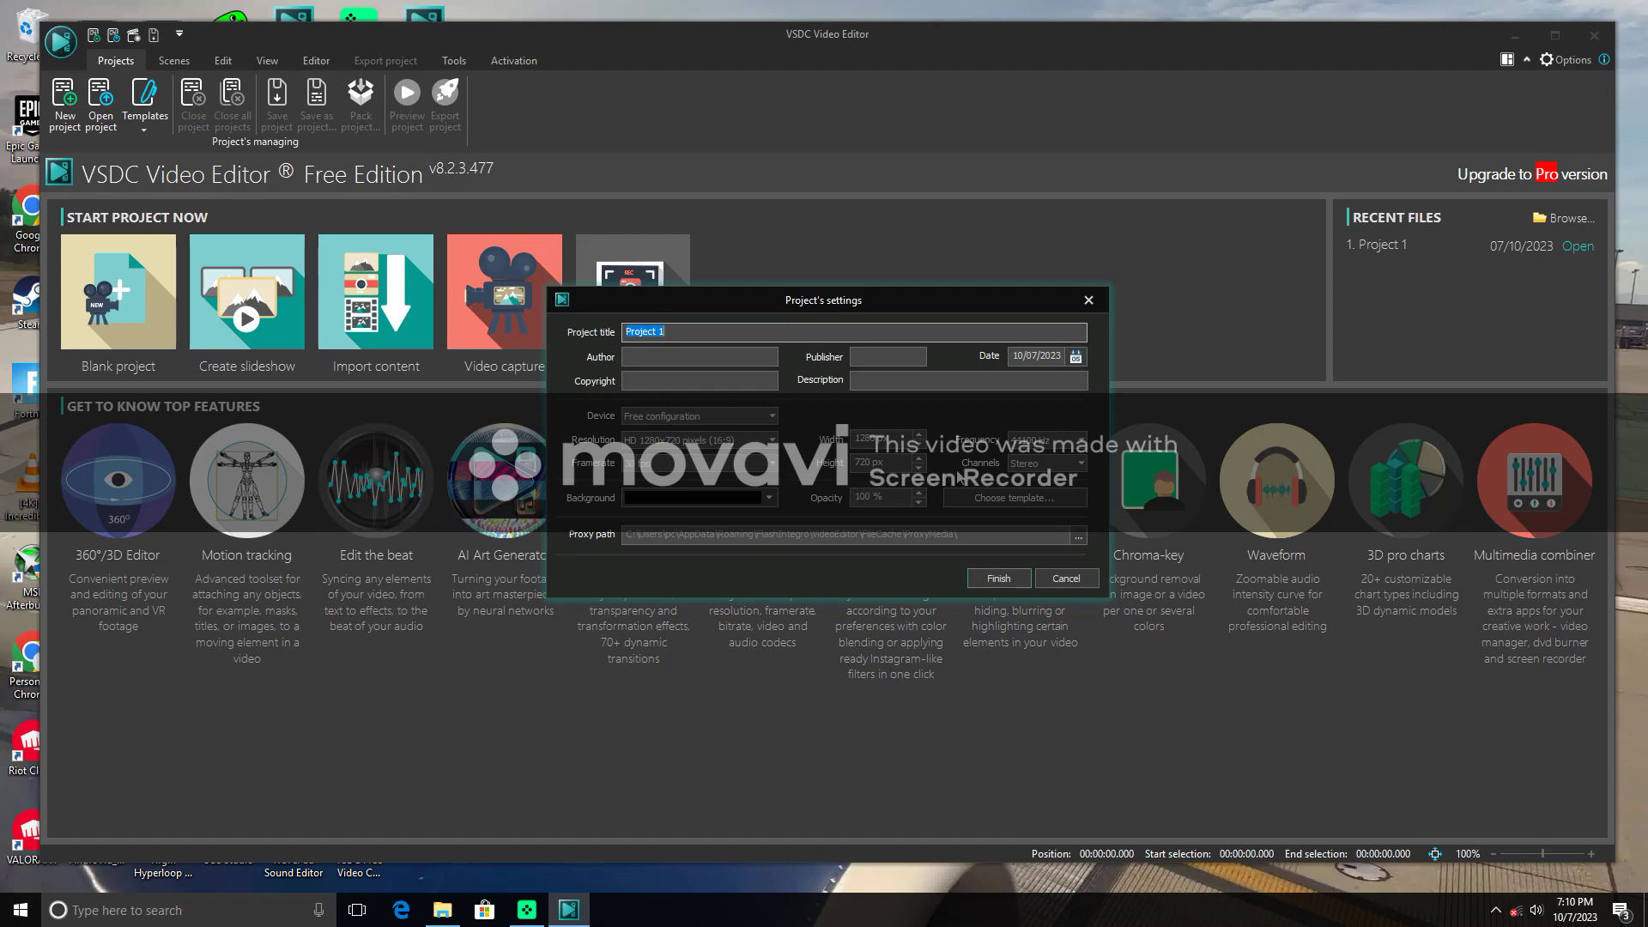
pyautogui.click(919, 496)
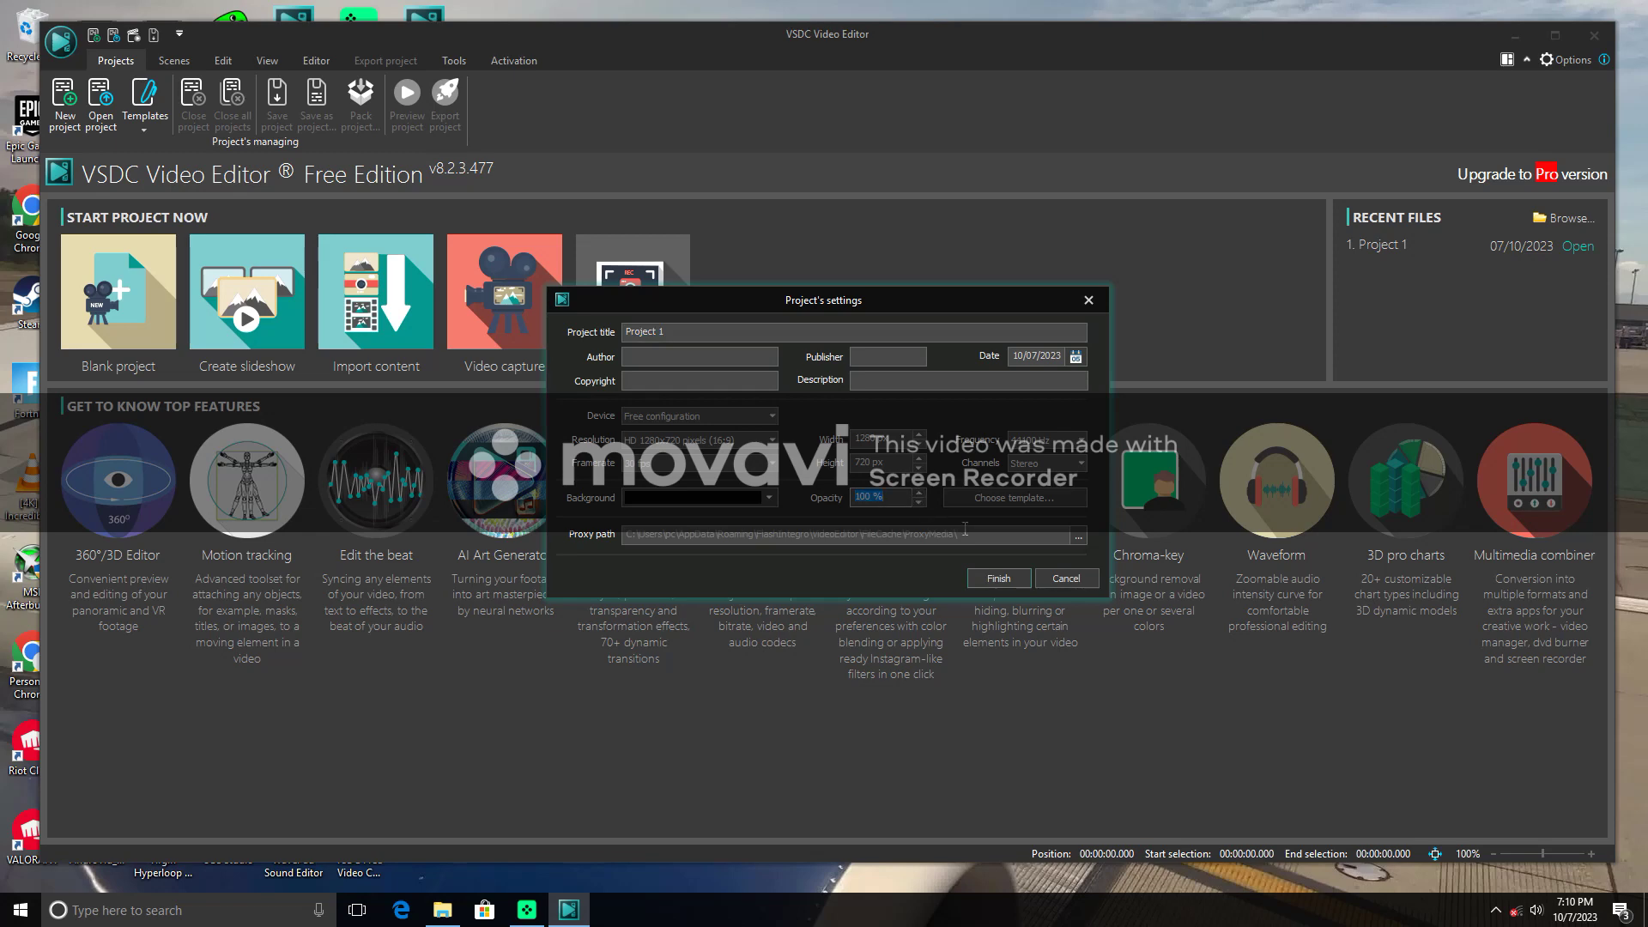
pyautogui.click(998, 578)
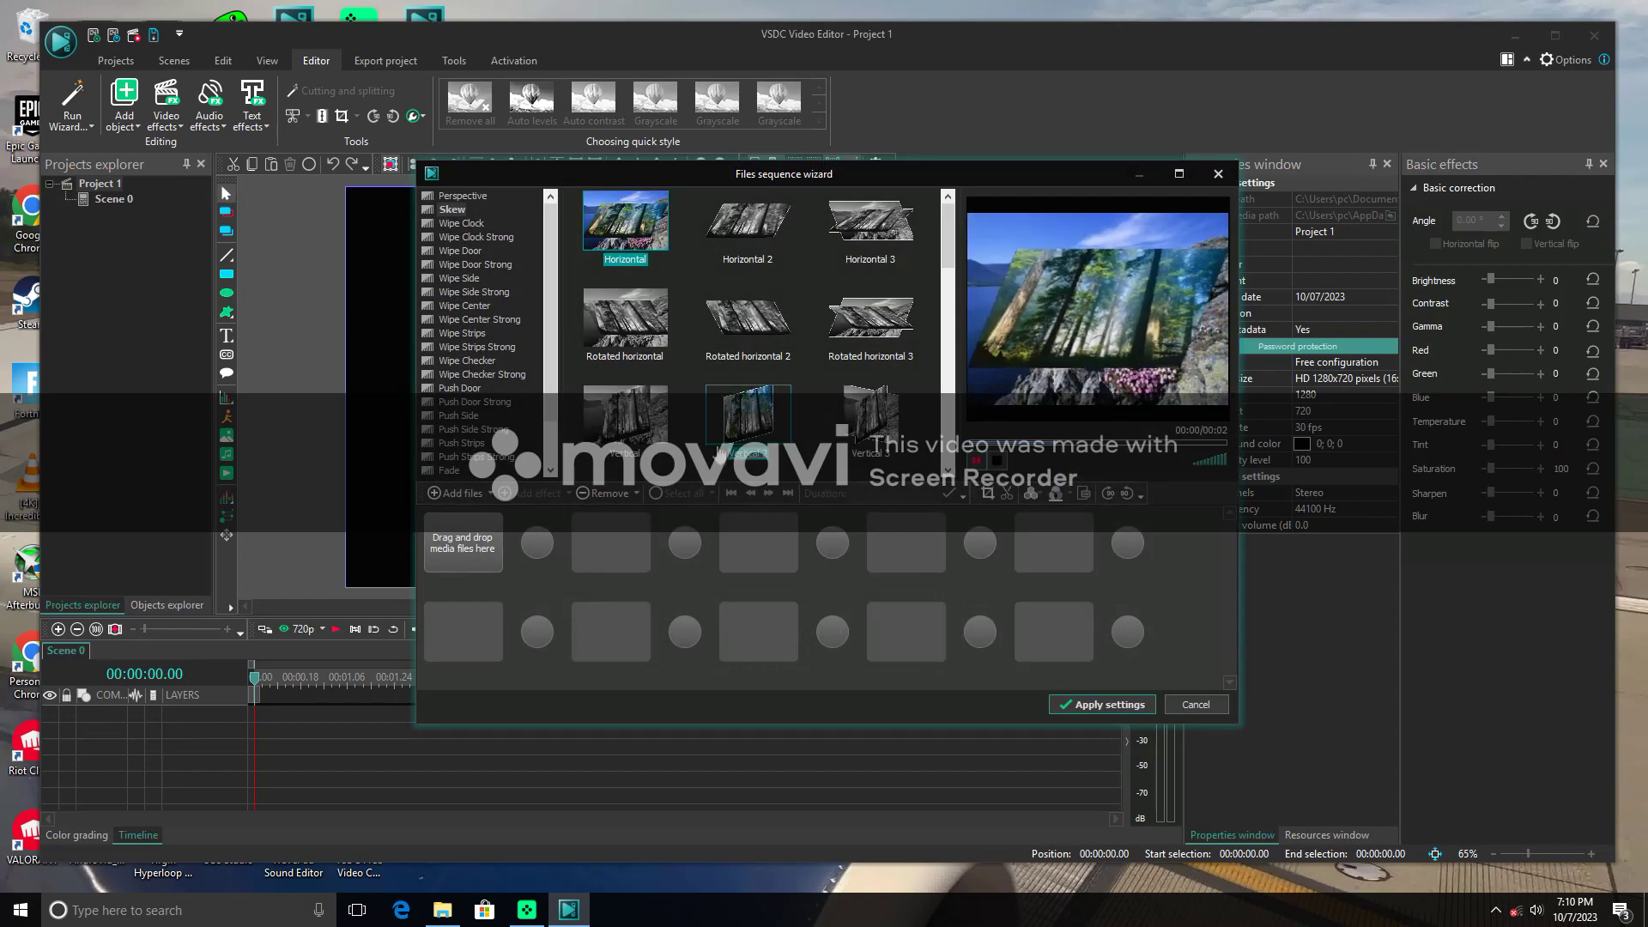
# Step: Add the photos in the first two columns of the Pictures\snow storm photos folder to the slideshow and apply the wizard settings
pyautogui.click(464, 496)
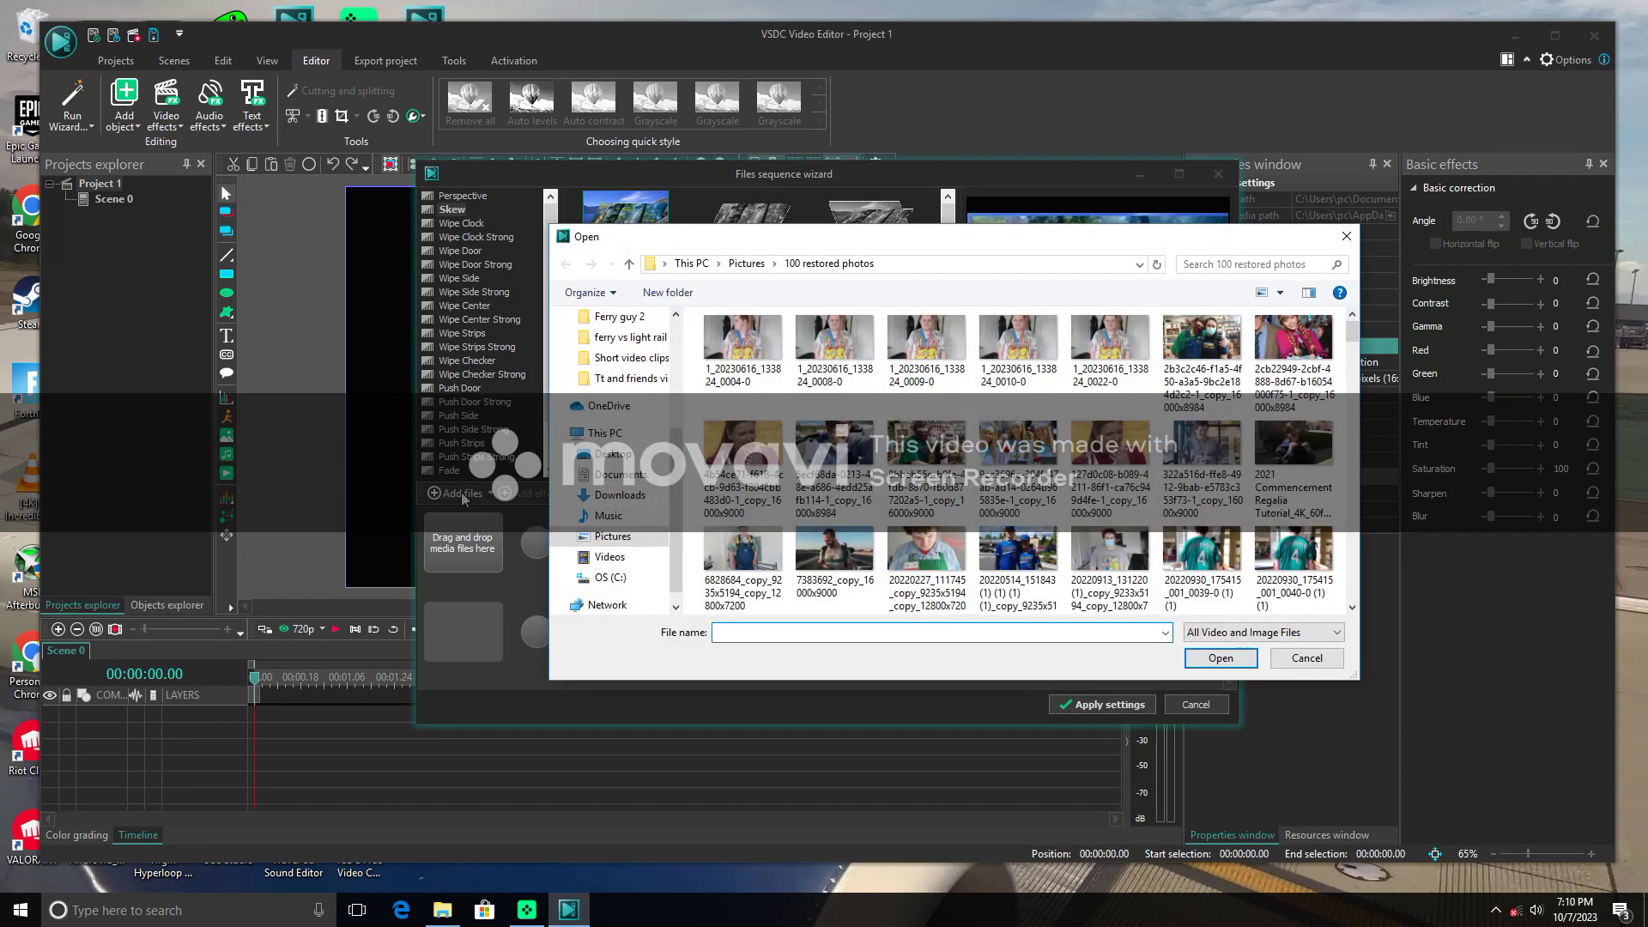
pyautogui.click(603, 539)
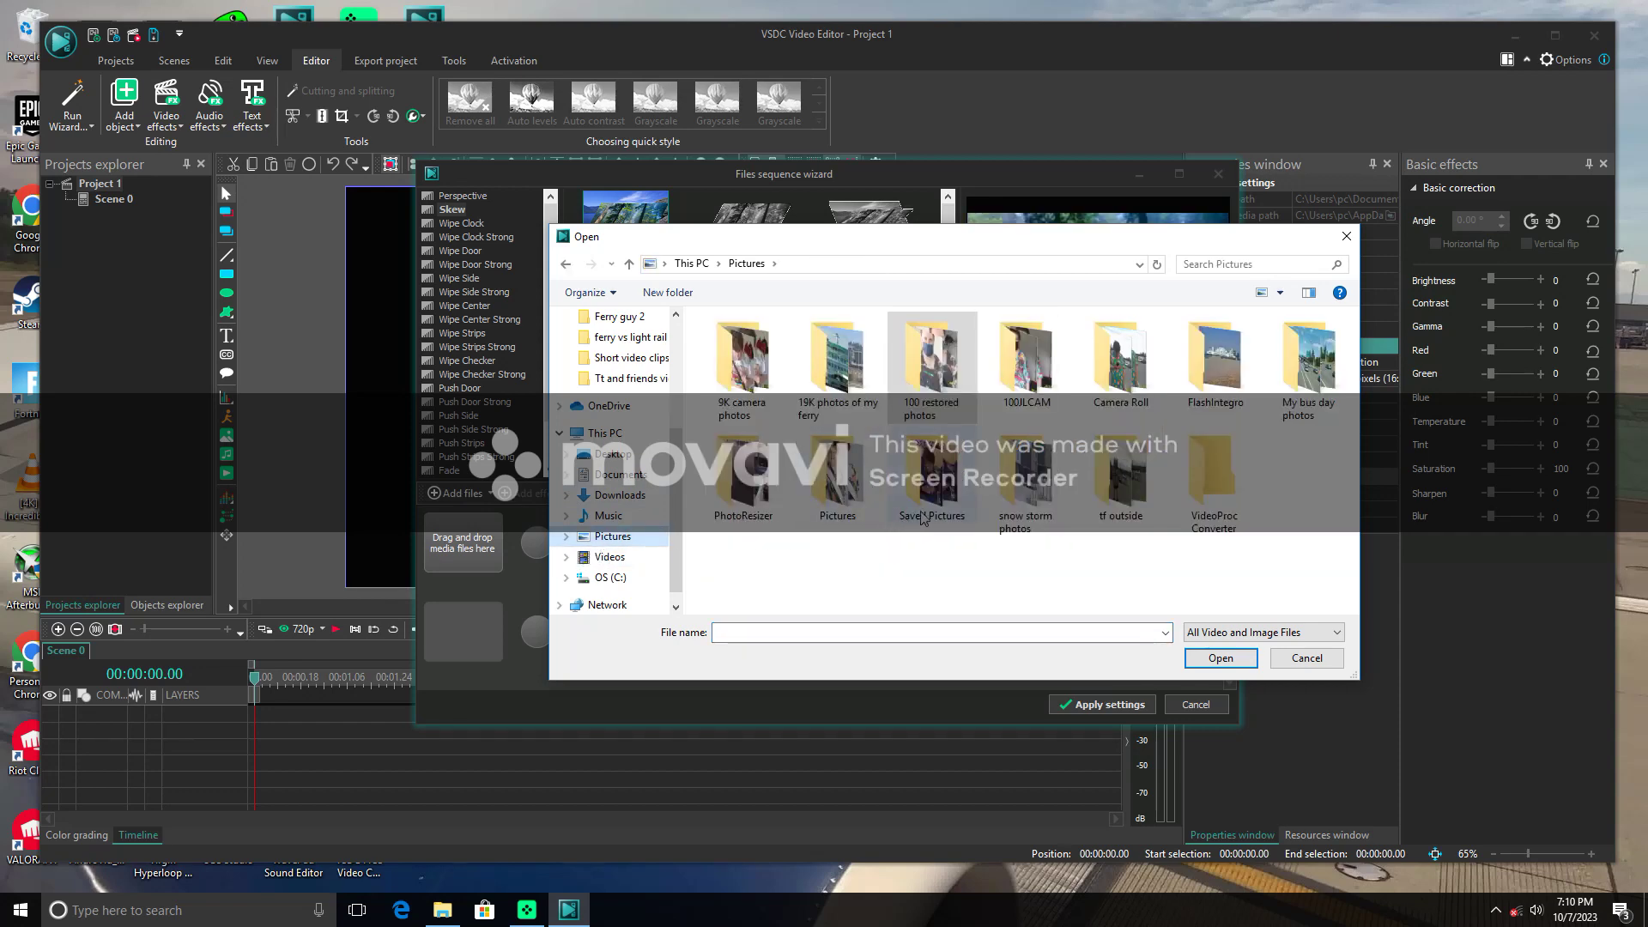
pyautogui.doubleClick(1006, 501)
pyautogui.click(1006, 501)
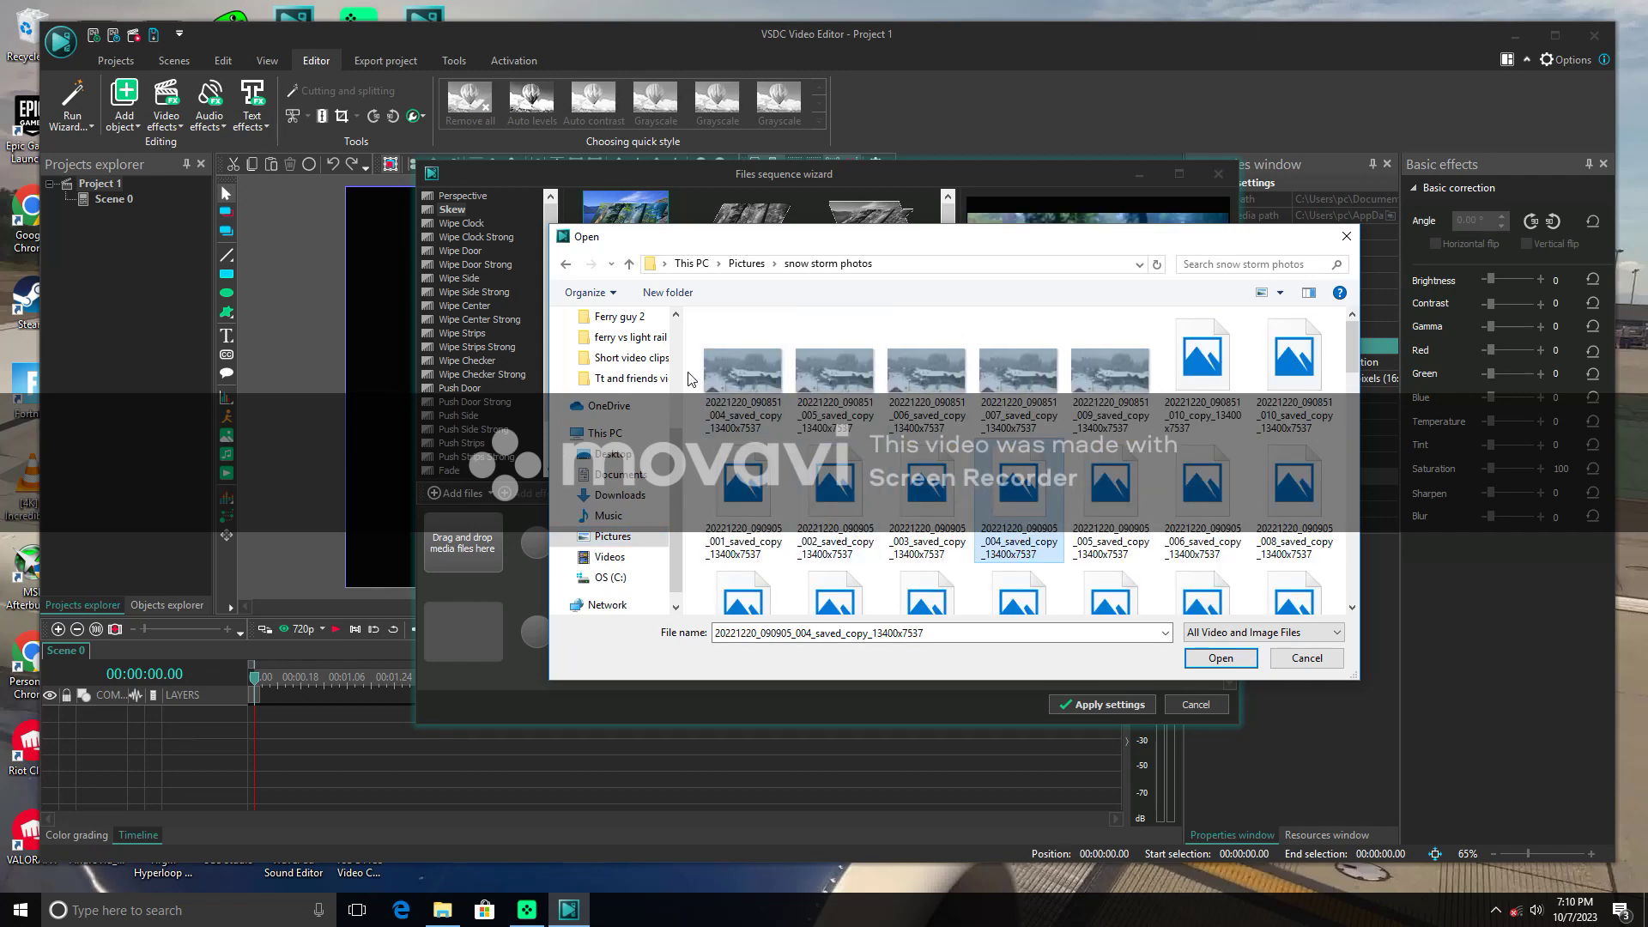
pyautogui.moveTo(691, 372); pyautogui.dragTo(831, 608)
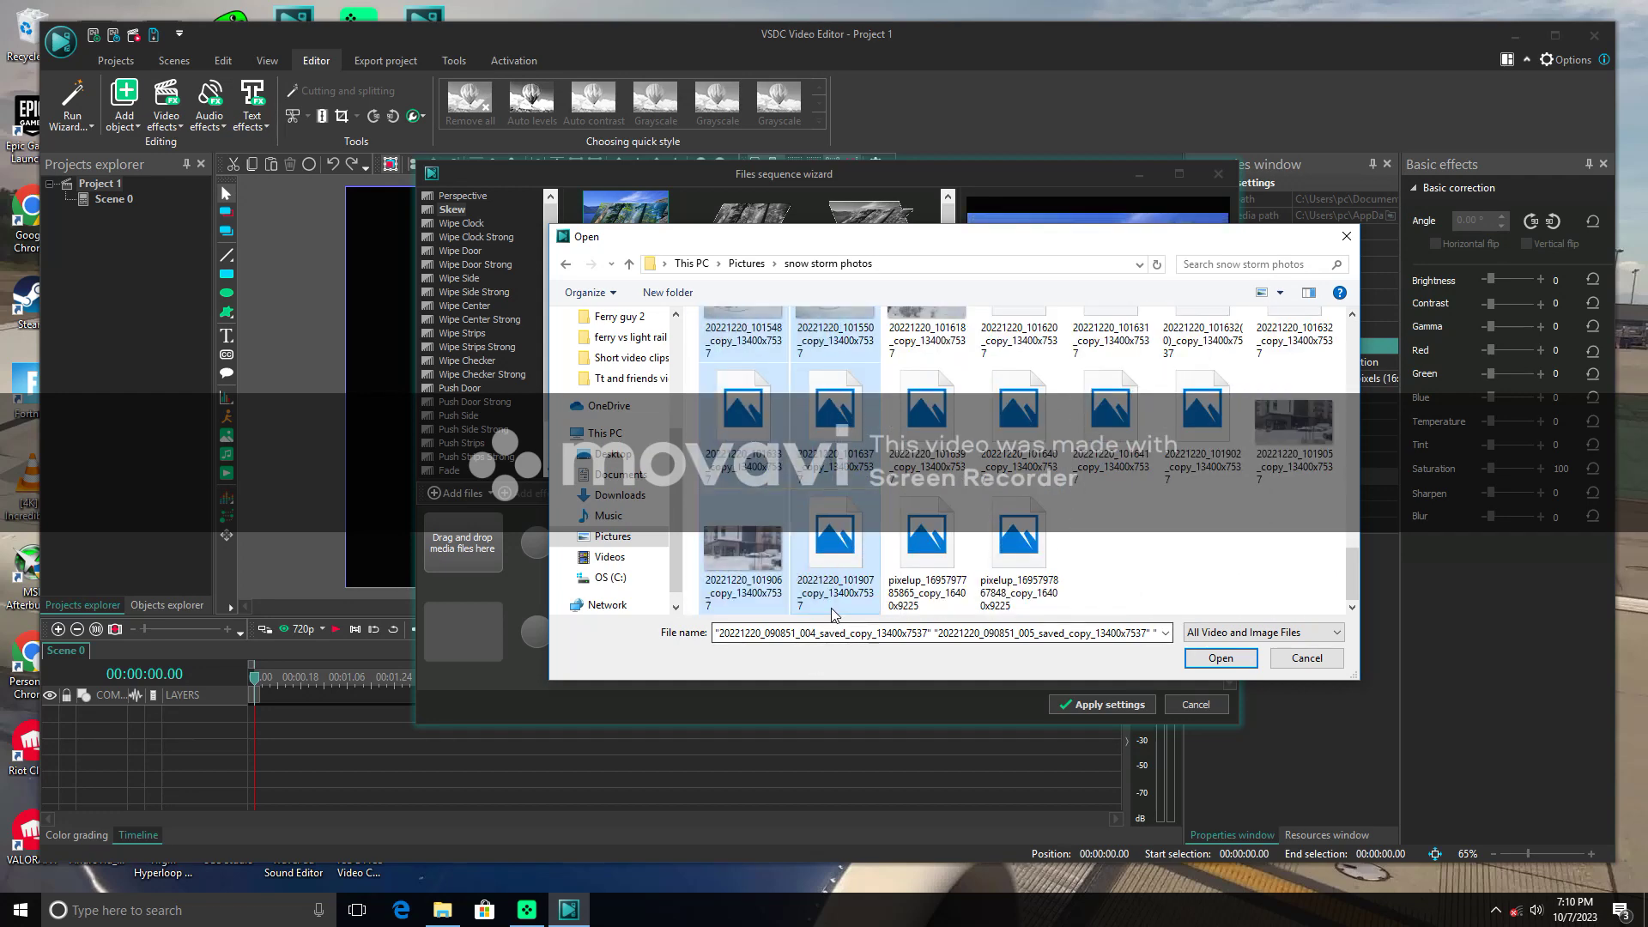
pyautogui.click(1197, 661)
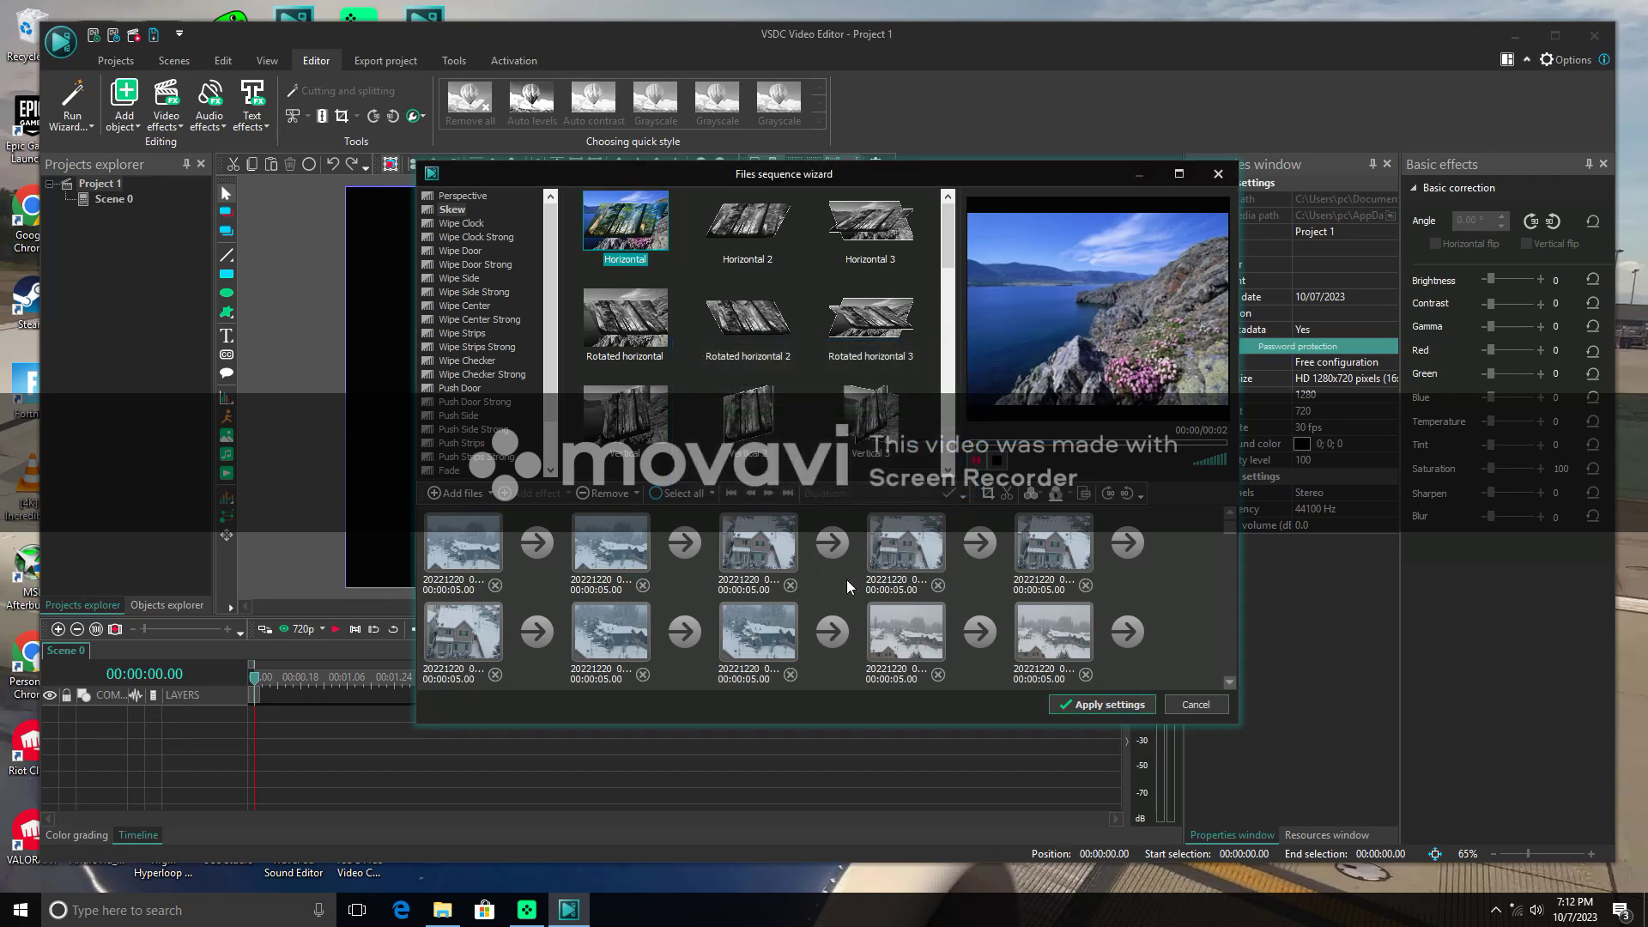
pyautogui.click(1101, 706)
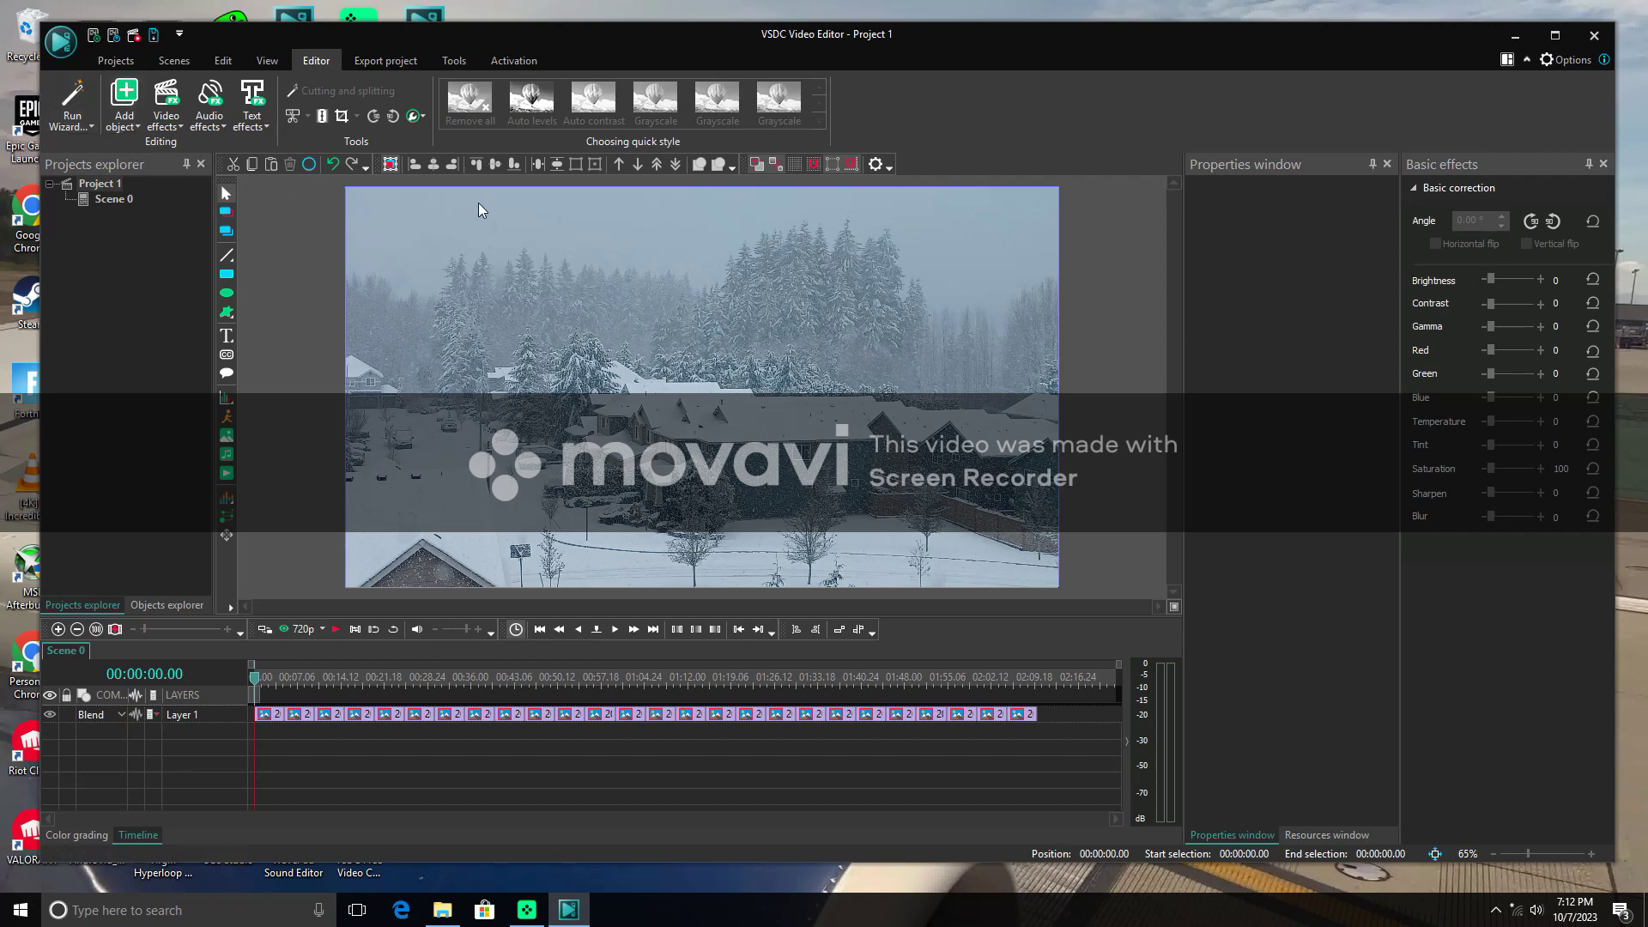
pyautogui.click(224, 61)
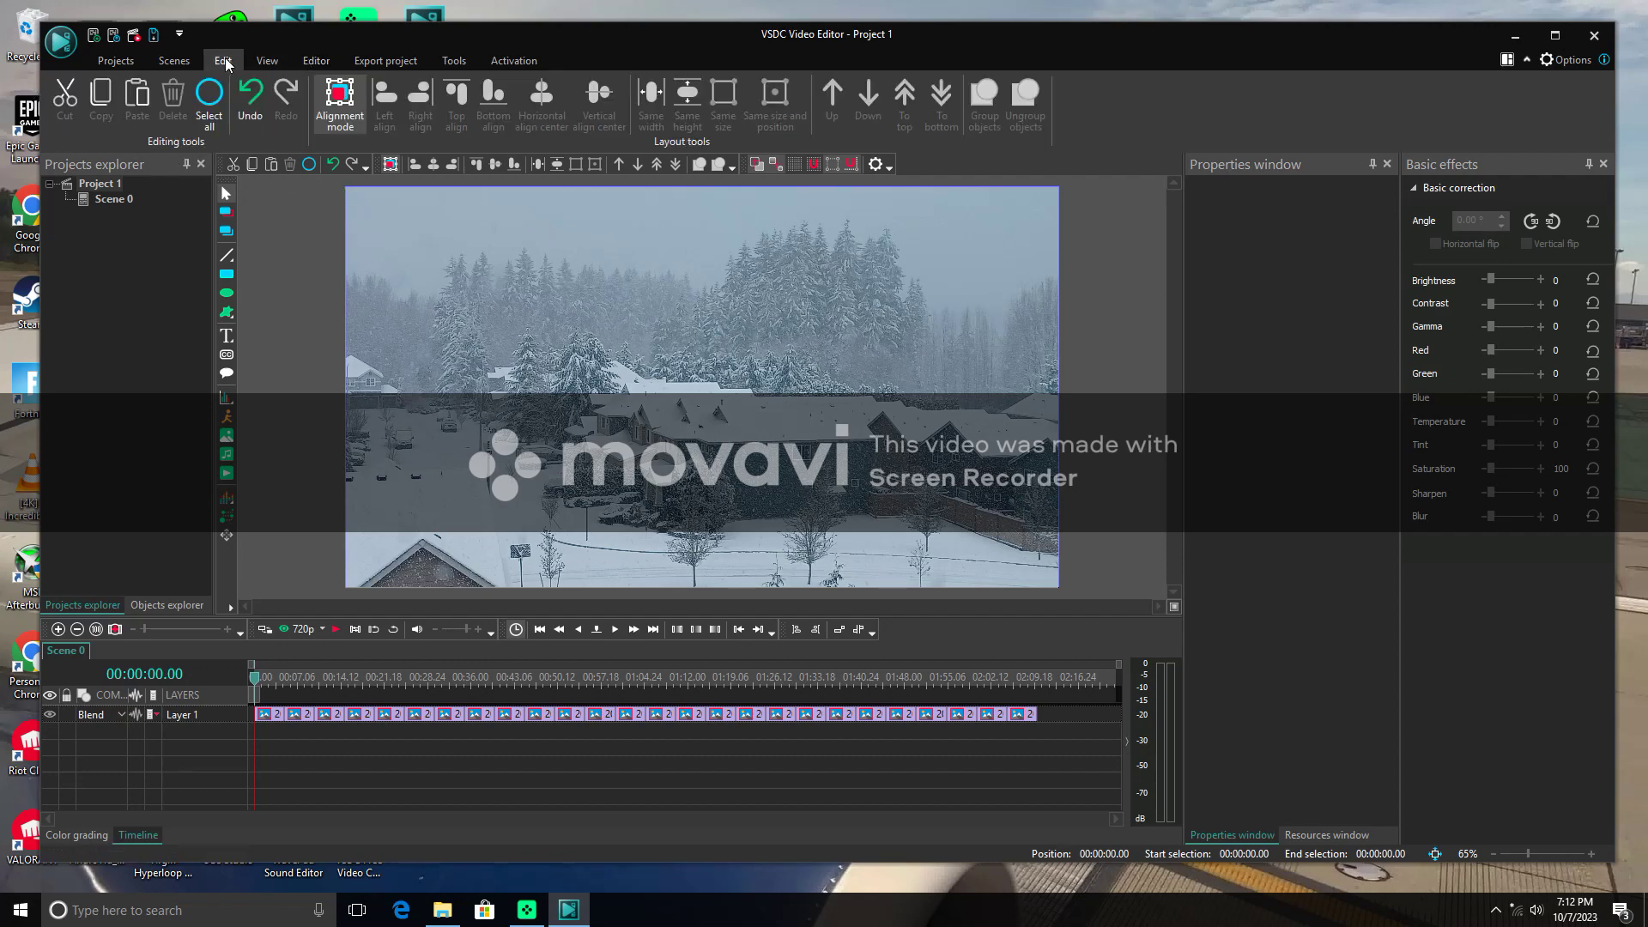
pyautogui.click(176, 66)
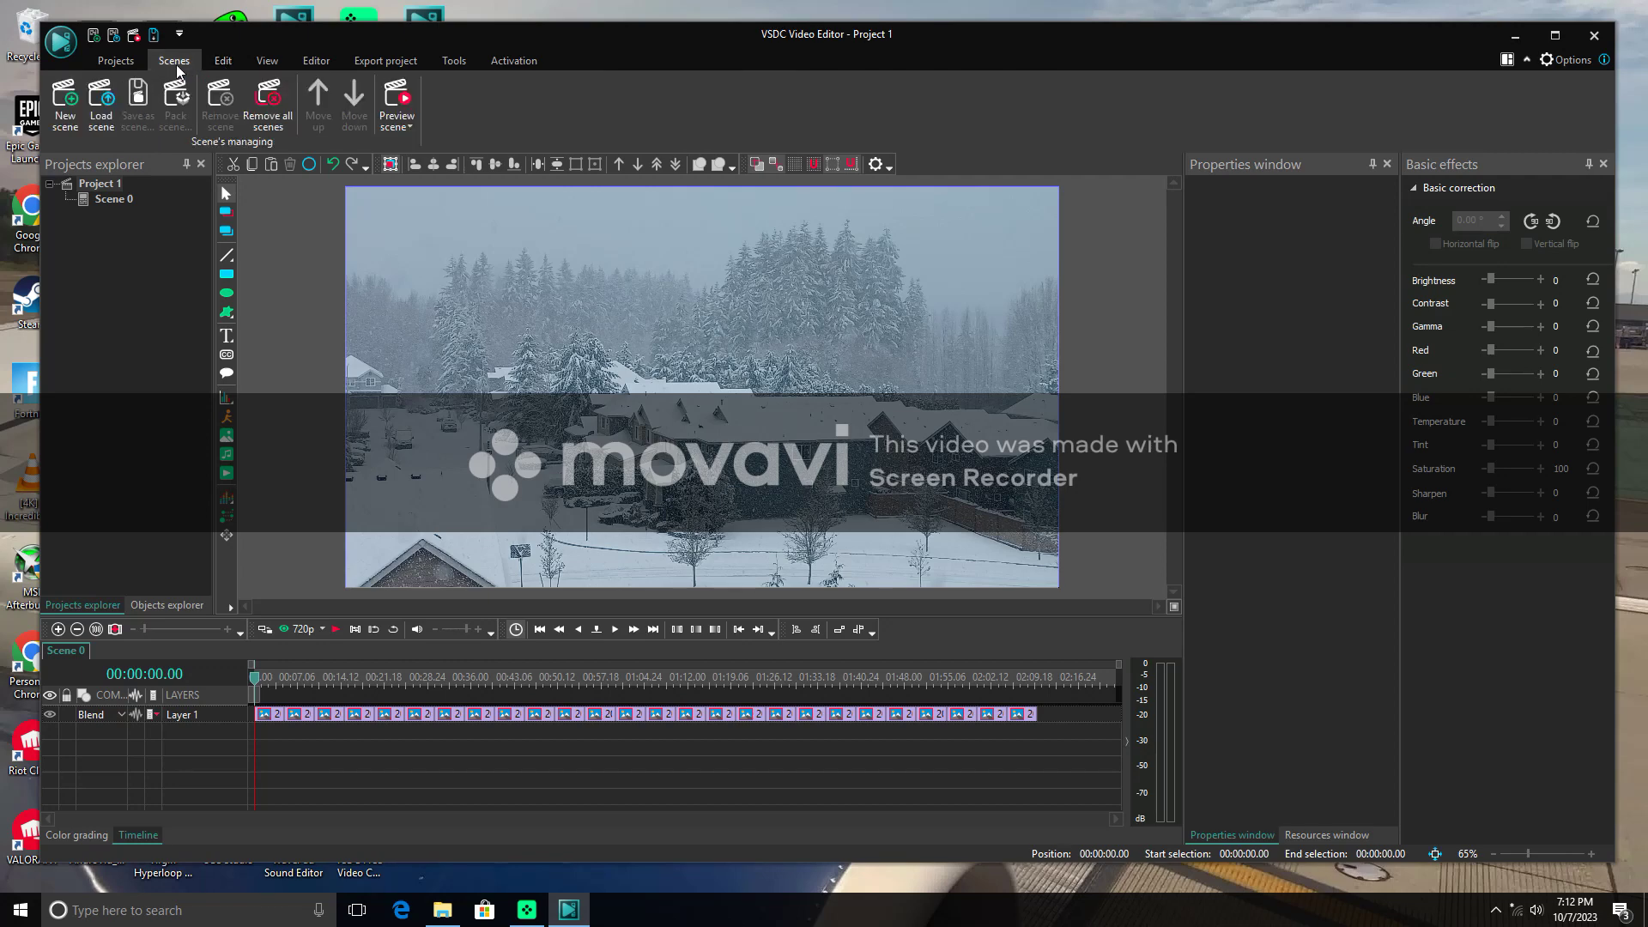
pyautogui.click(269, 63)
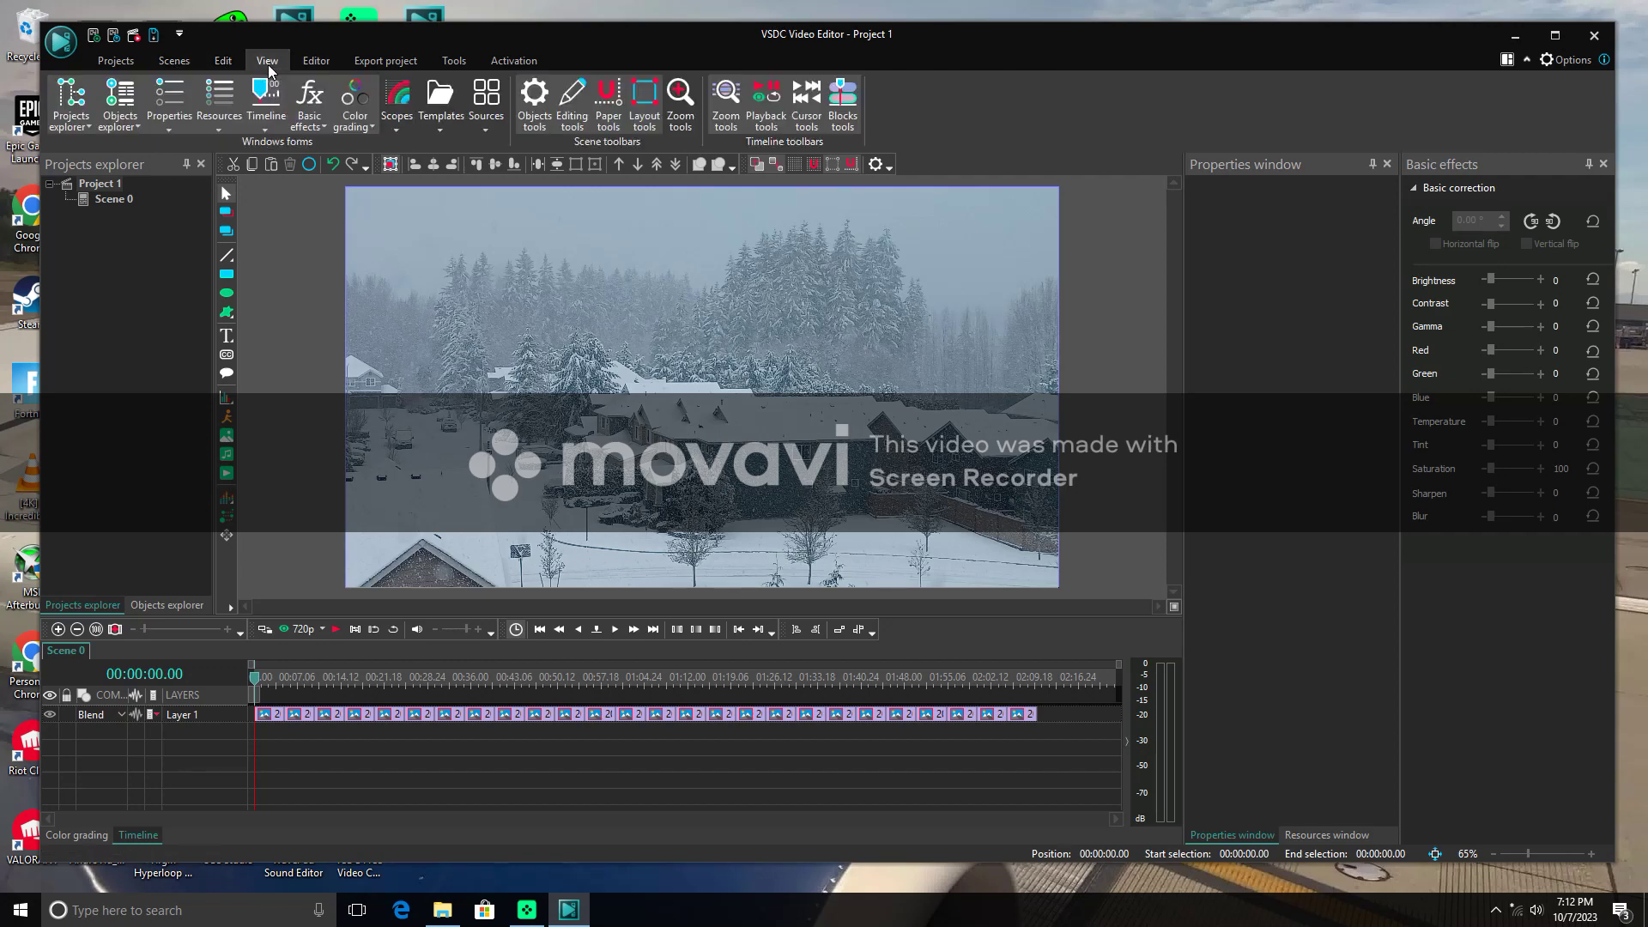
pyautogui.click(318, 65)
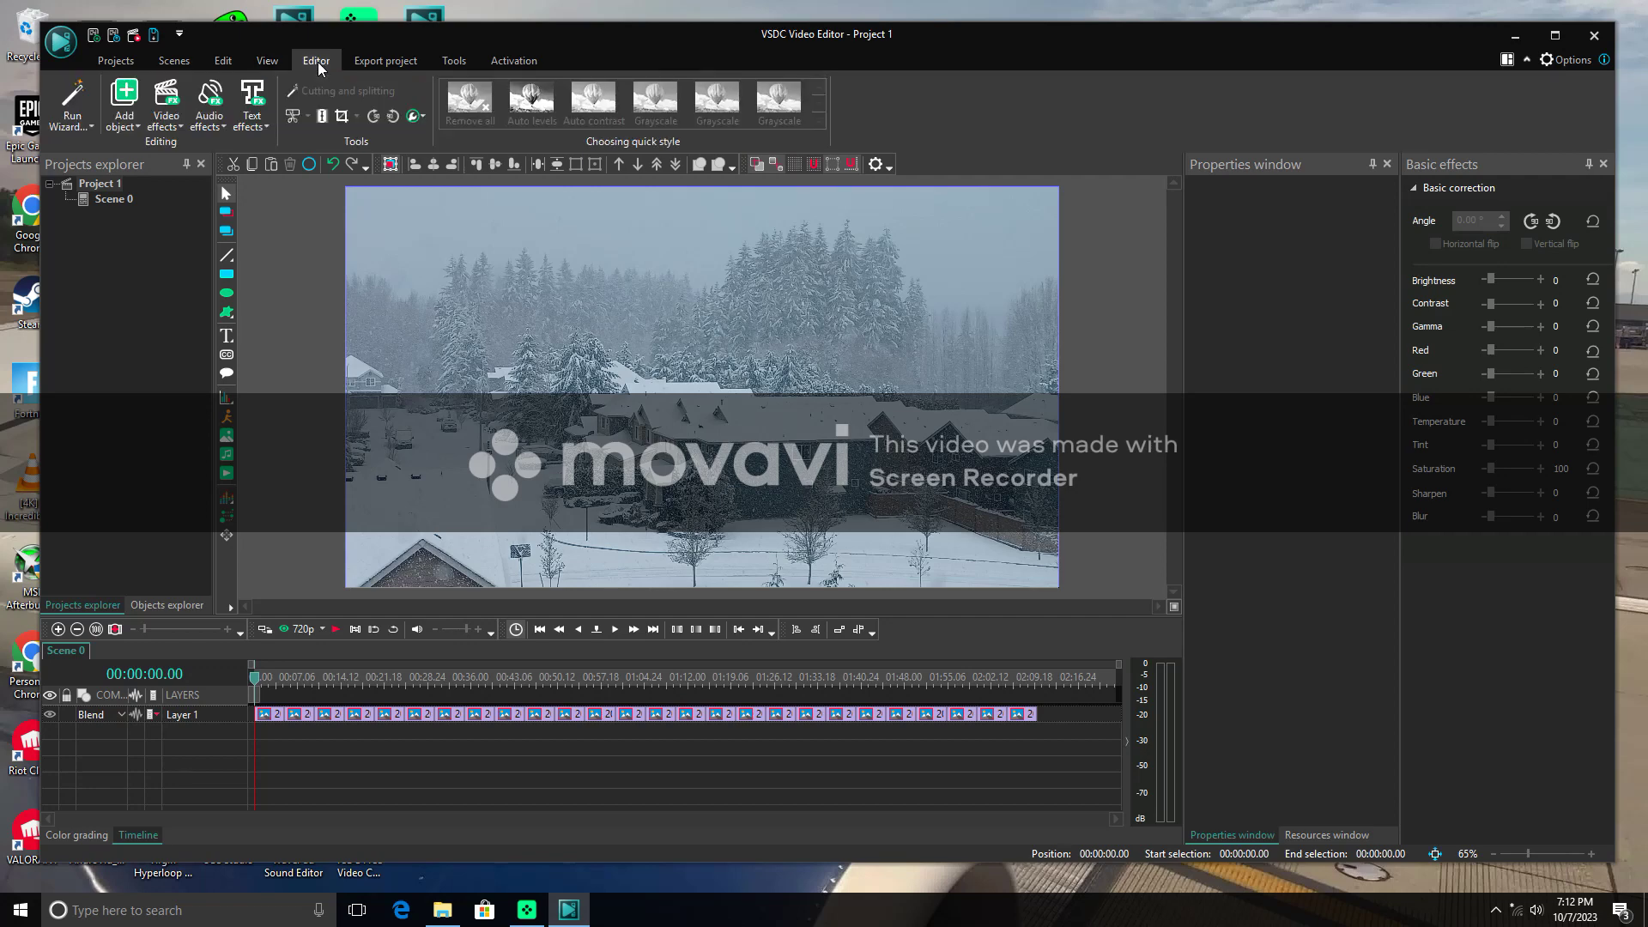
# Step: Start exporting the slideshow project to AVI with the H.264 / AVC profile, continuing without premium features
pyautogui.click(376, 69)
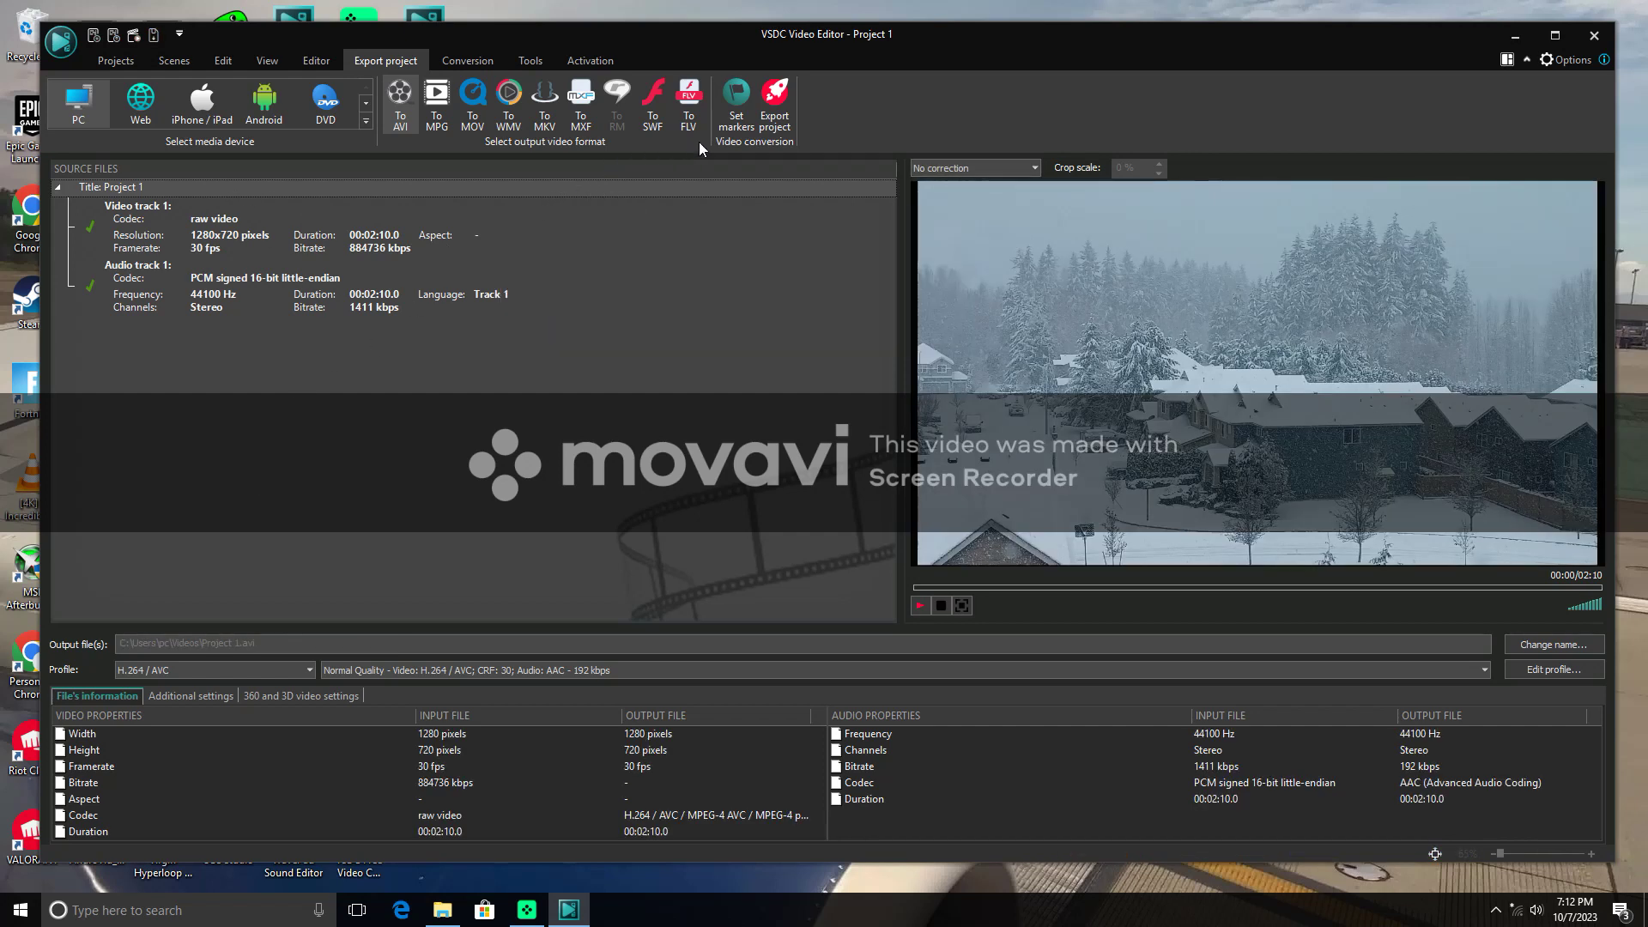
pyautogui.click(771, 111)
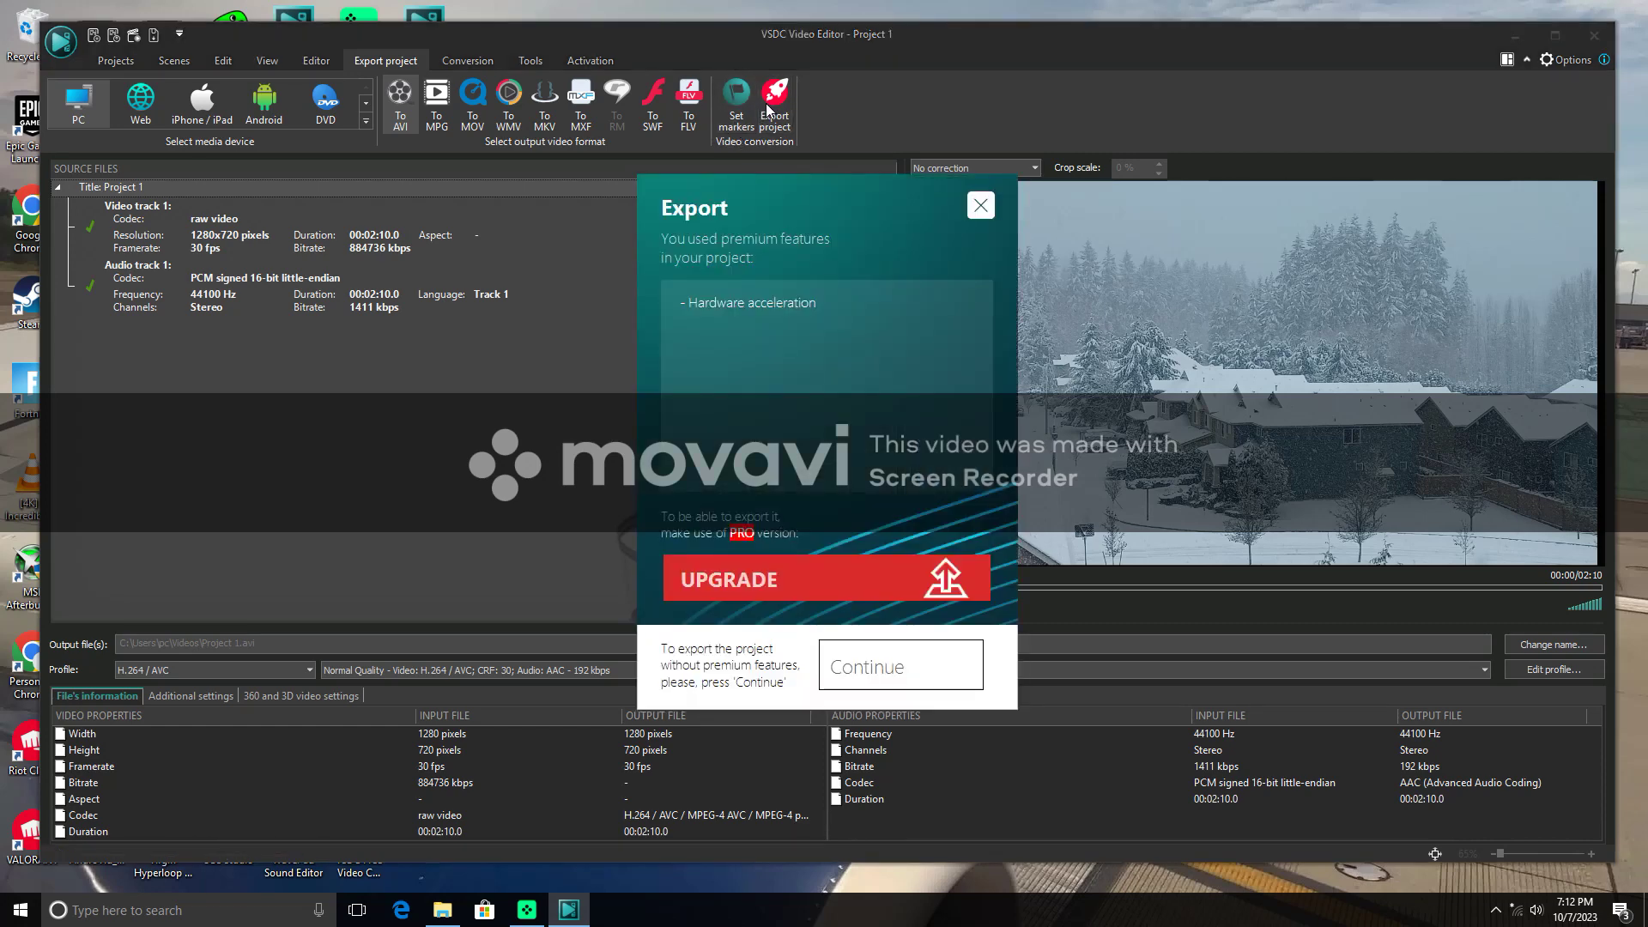
pyautogui.click(850, 685)
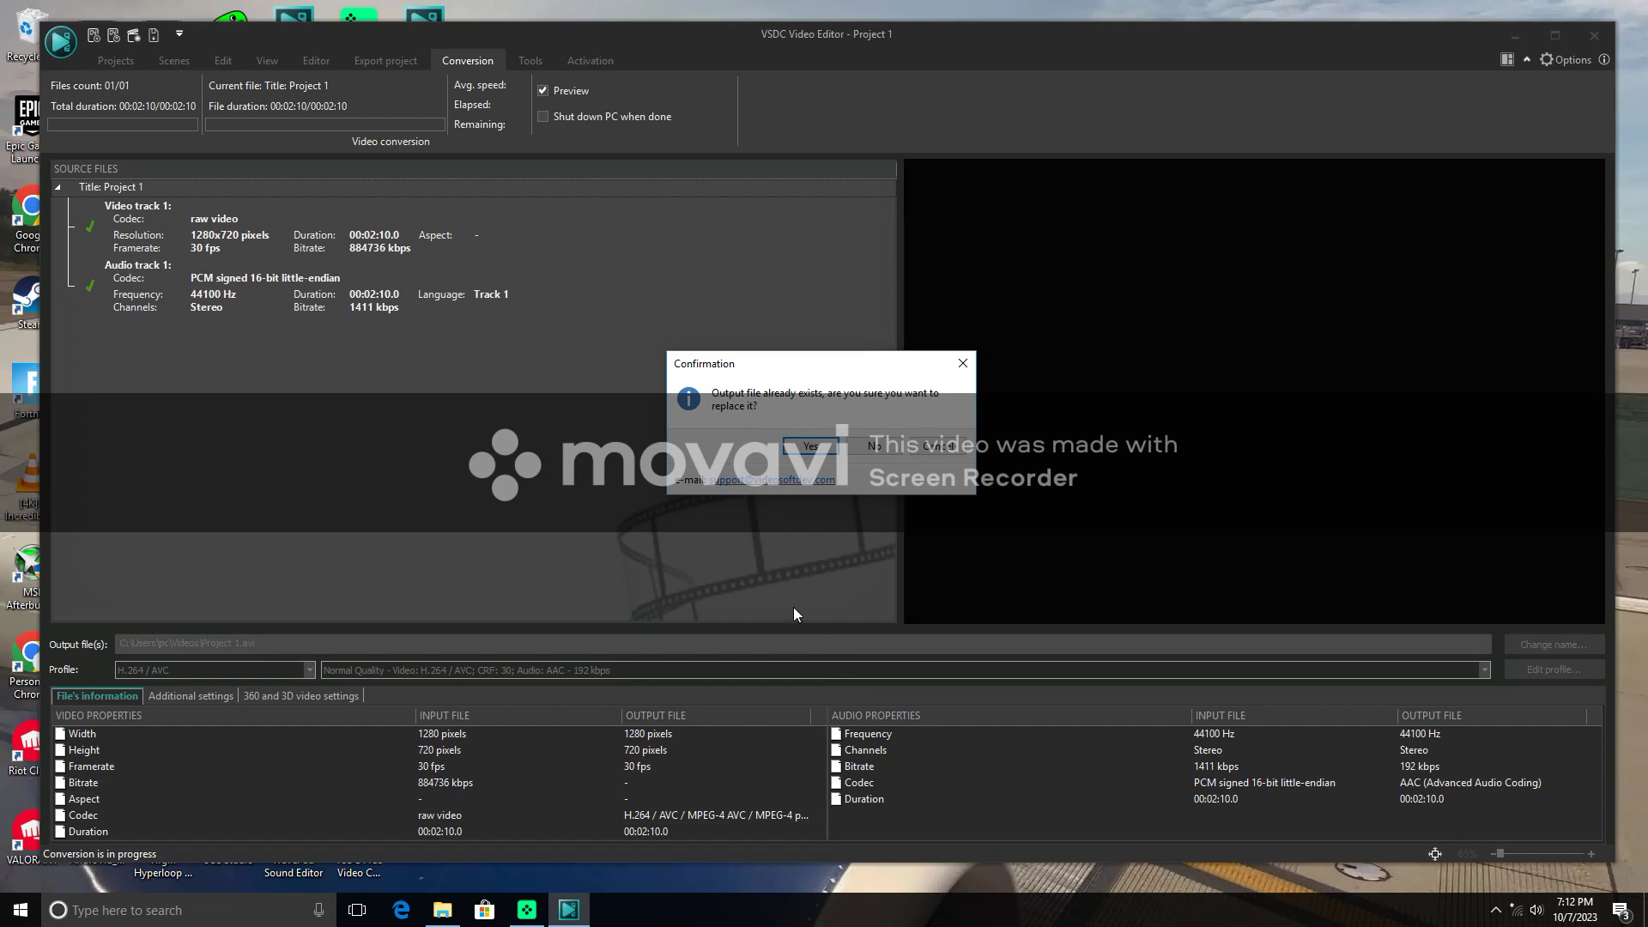
# Step: Decline replacing the existing output file, save the video as EDIT 2 in the snow storm photos folder, and acknowledge the completed conversion
pyautogui.click(877, 447)
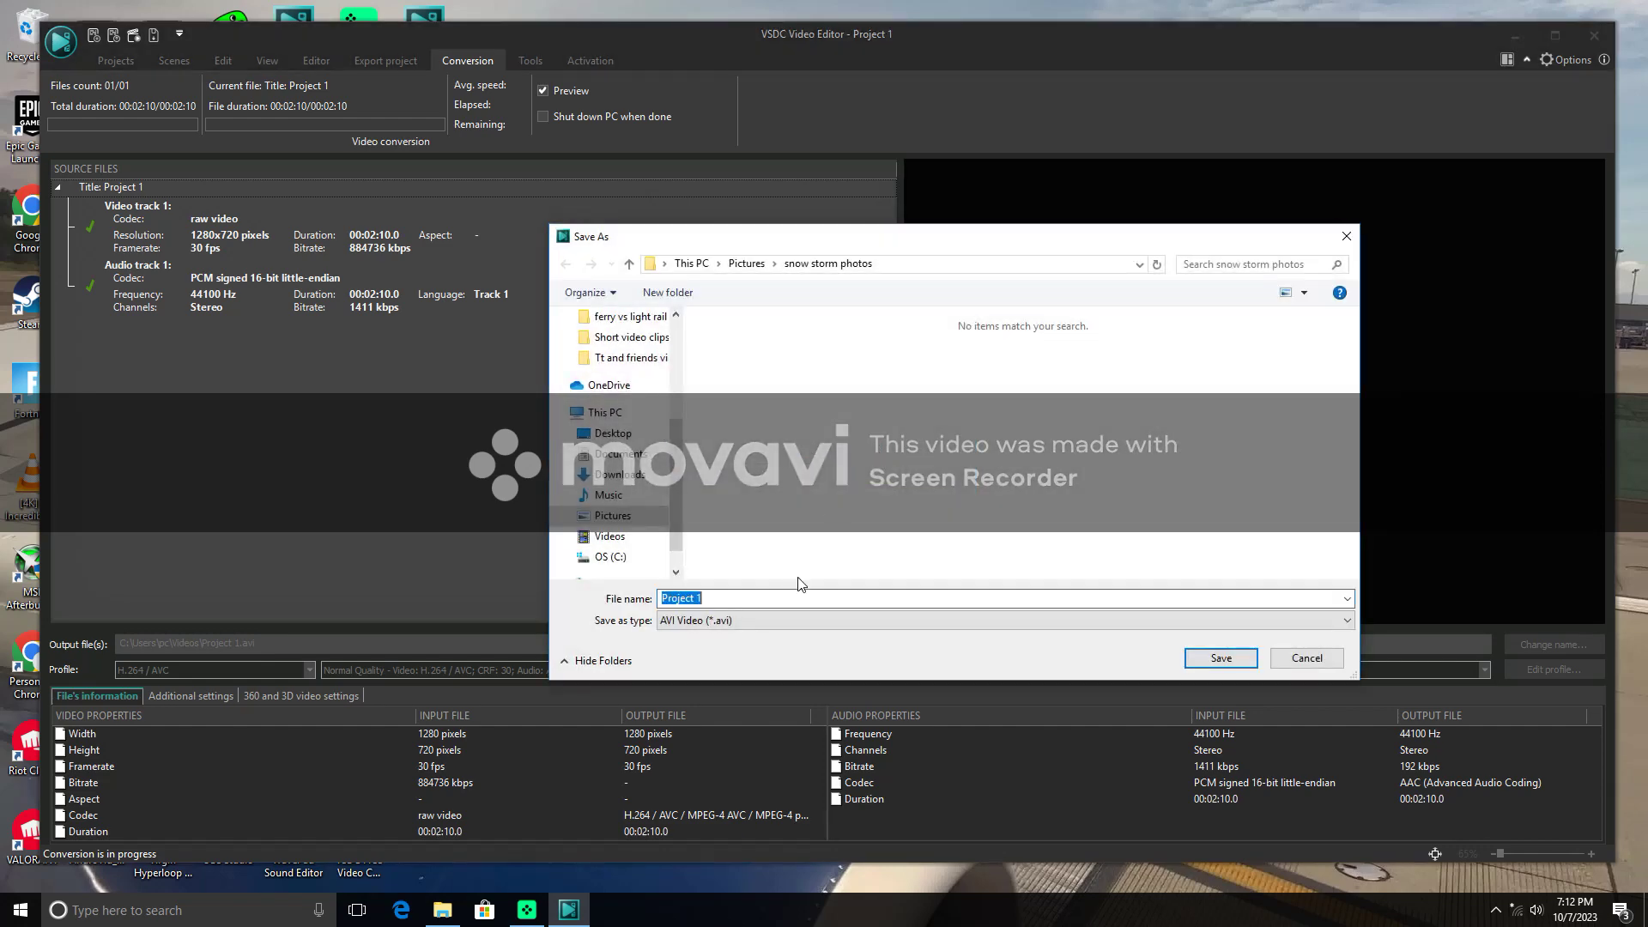
pyautogui.press('BackSpace')
pyautogui.write('EDIT 2')
pyautogui.click(1245, 662)
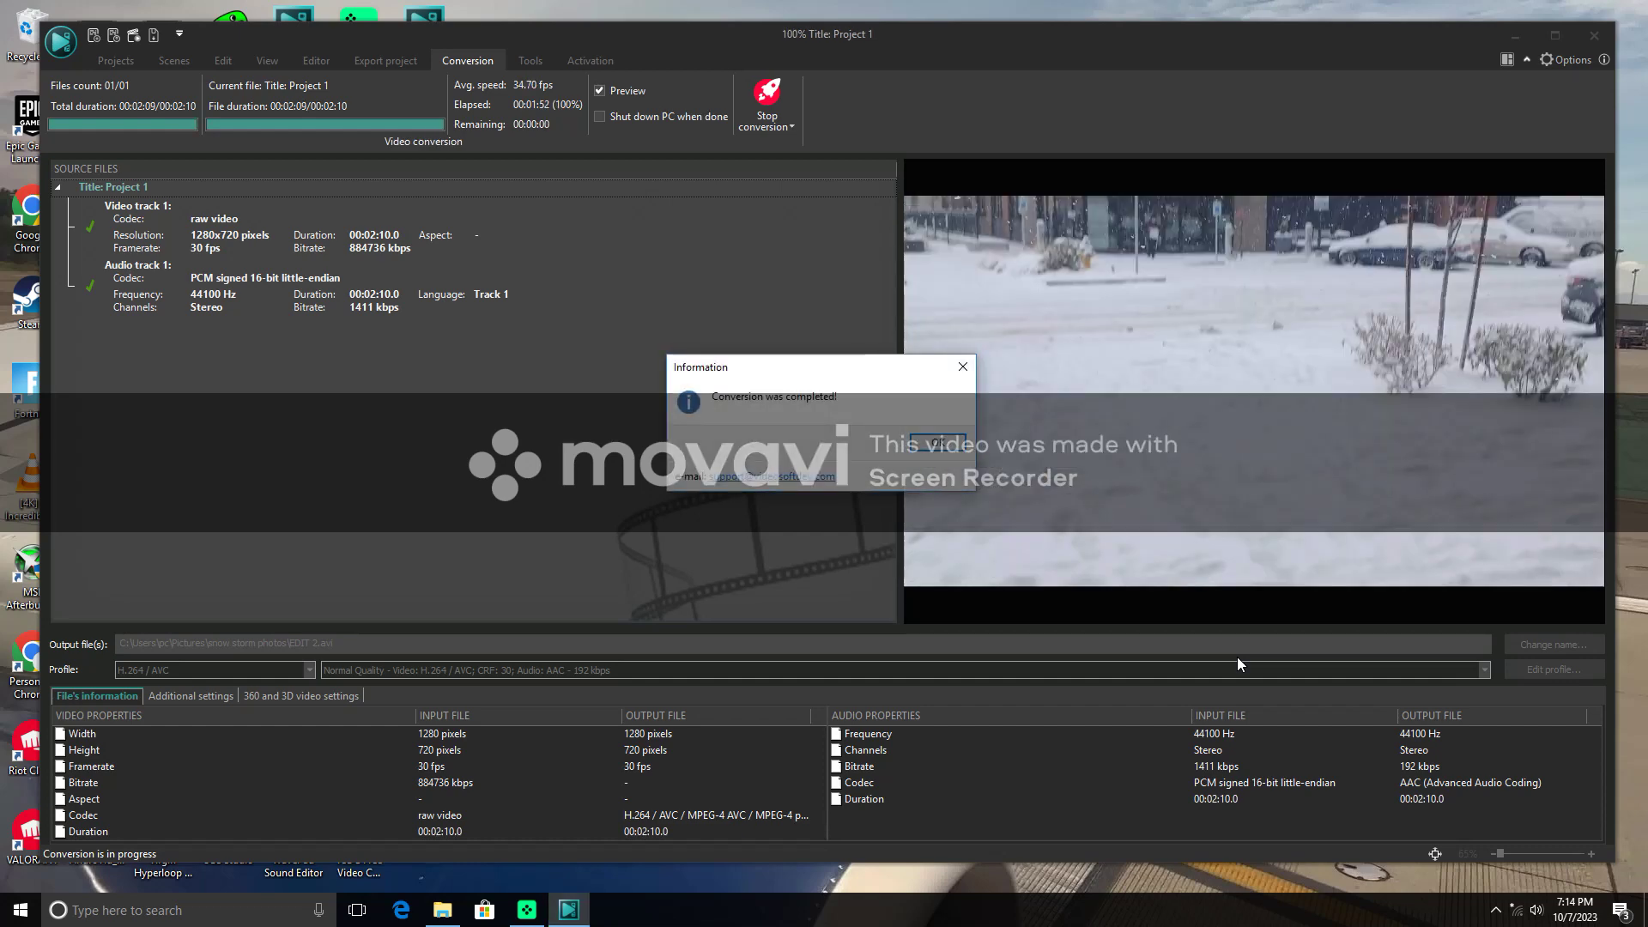
pyautogui.click(920, 448)
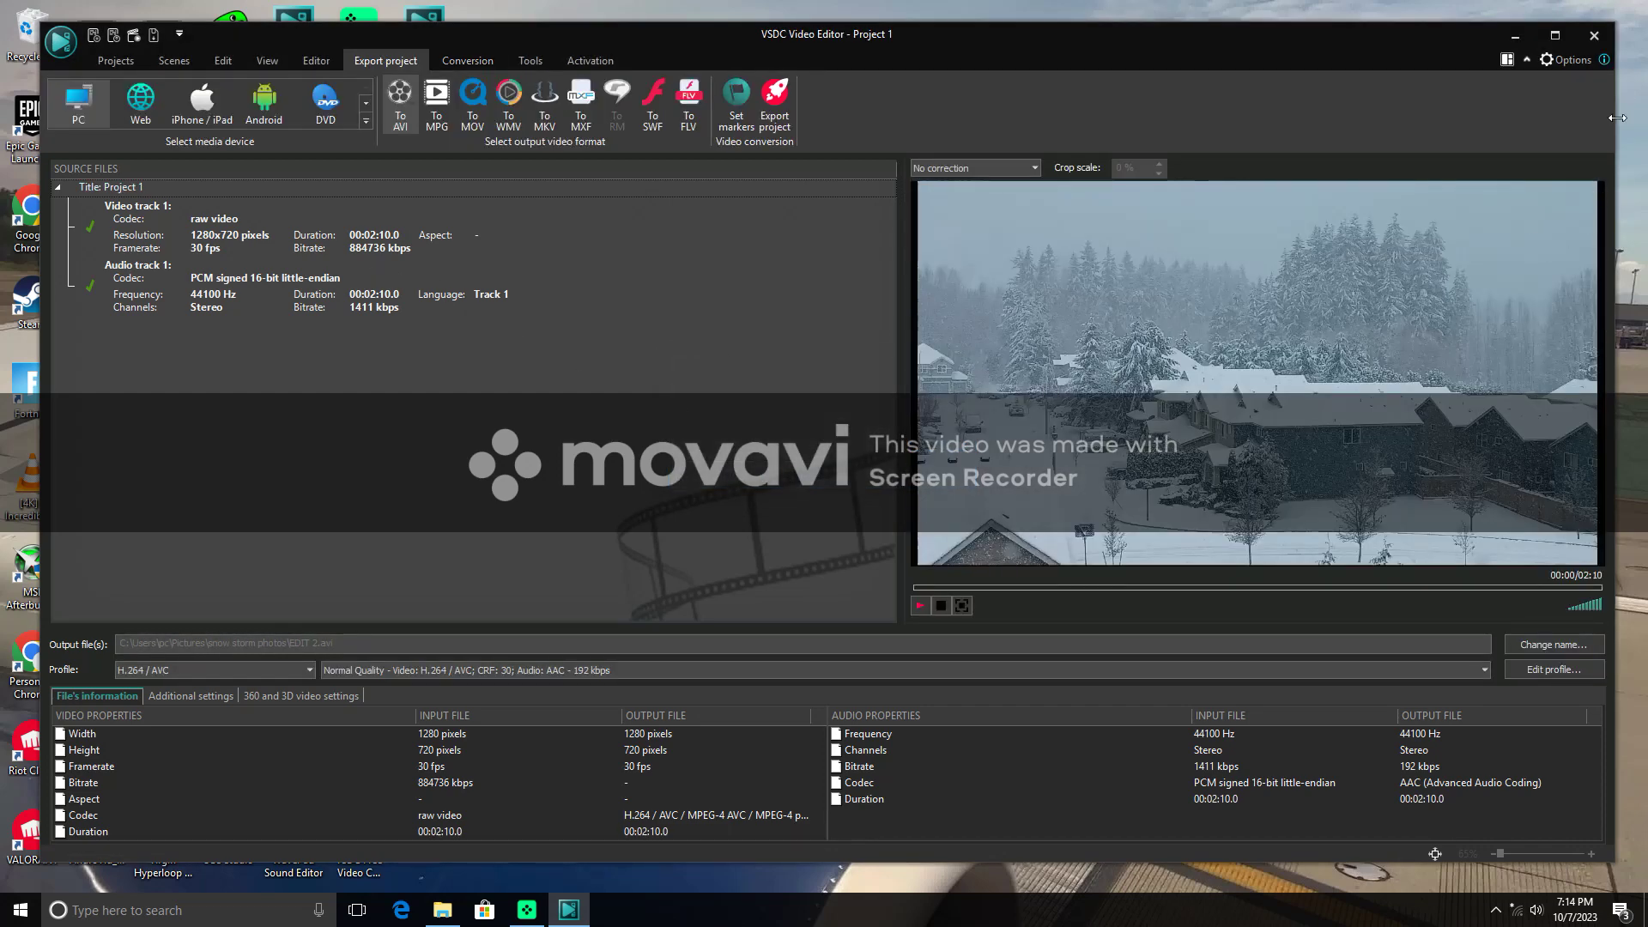
# Step: Close the video editor without saving the exported slideshow project
pyautogui.click(1592, 37)
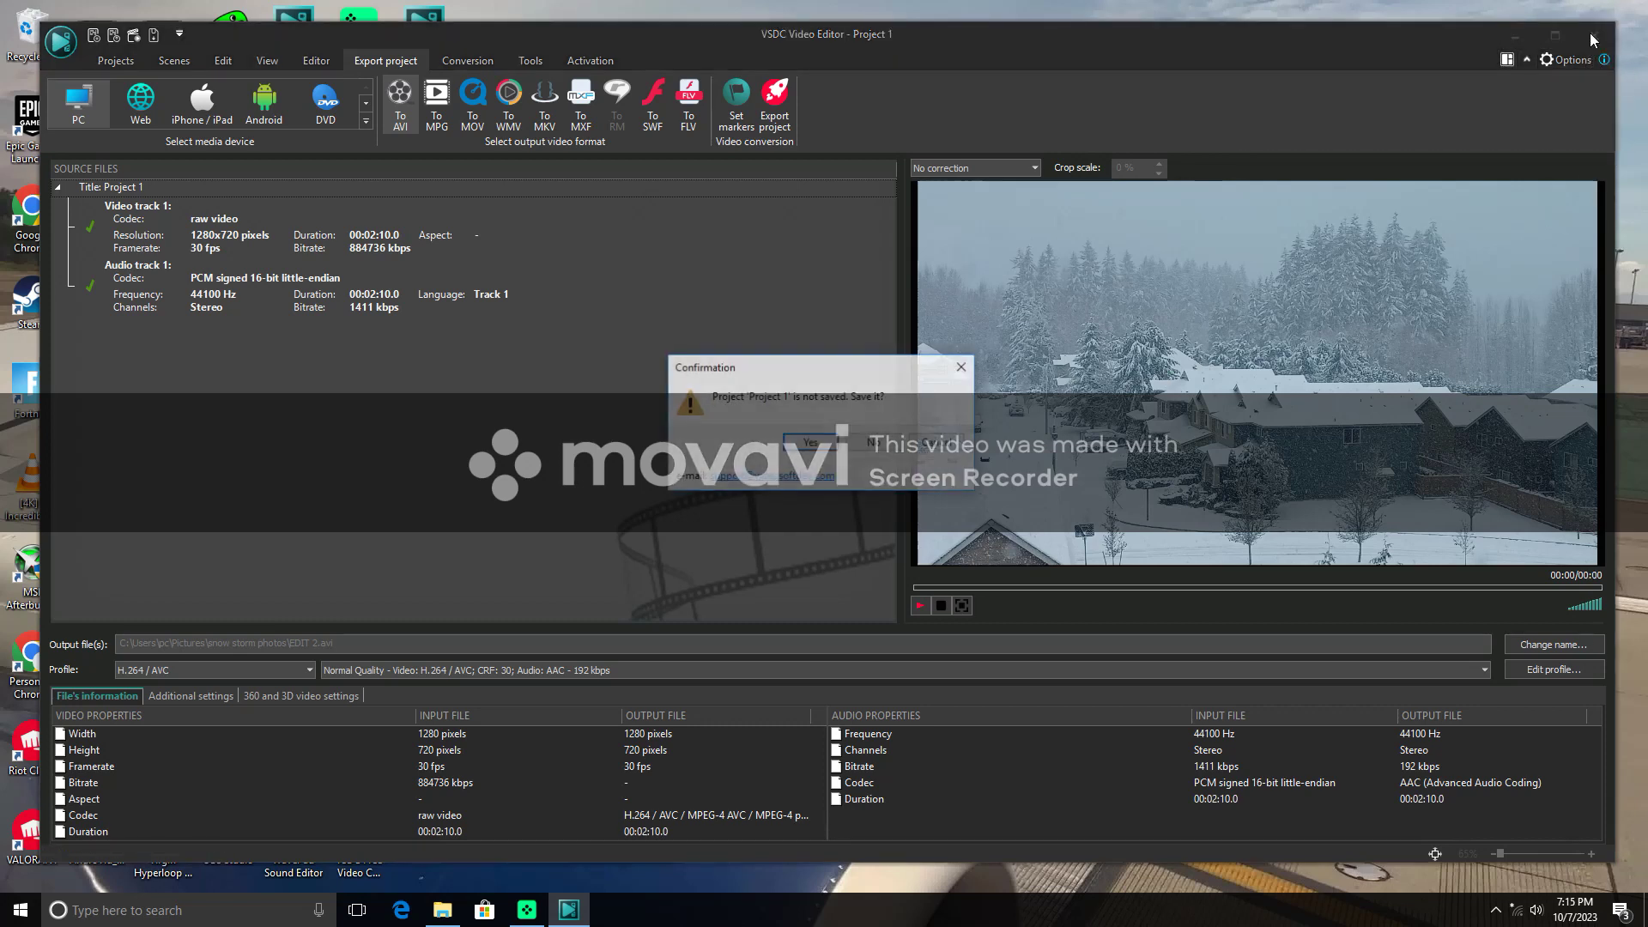
pyautogui.click(876, 443)
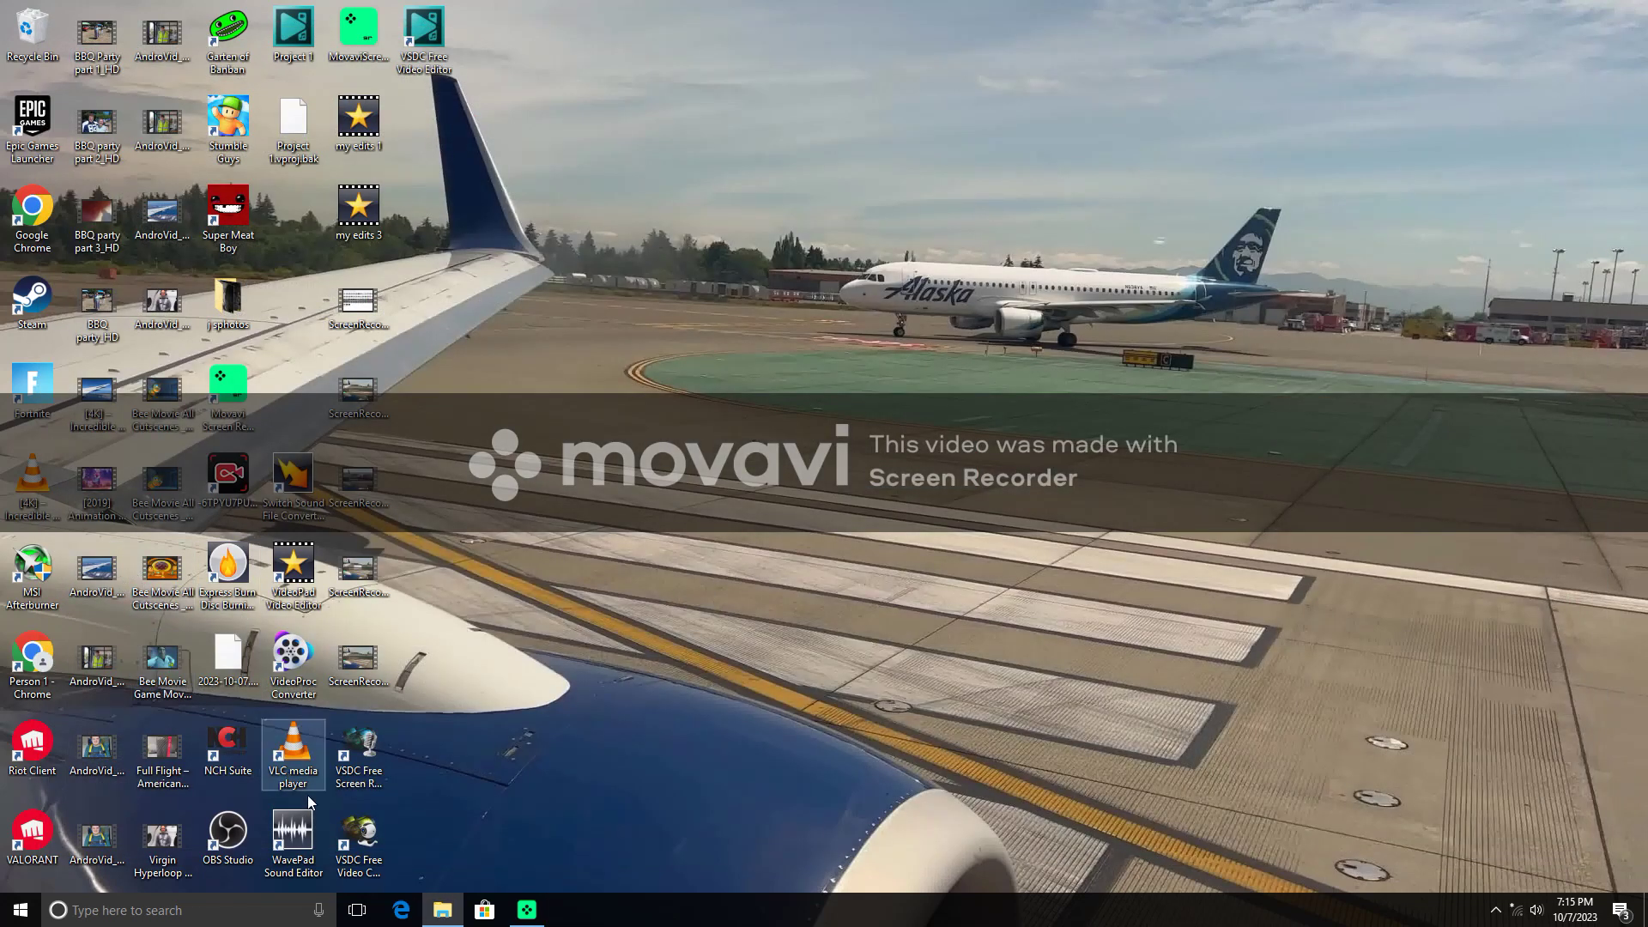
# Step: Look through the Videos folder in File Explorer and close its window
pyautogui.click(443, 912)
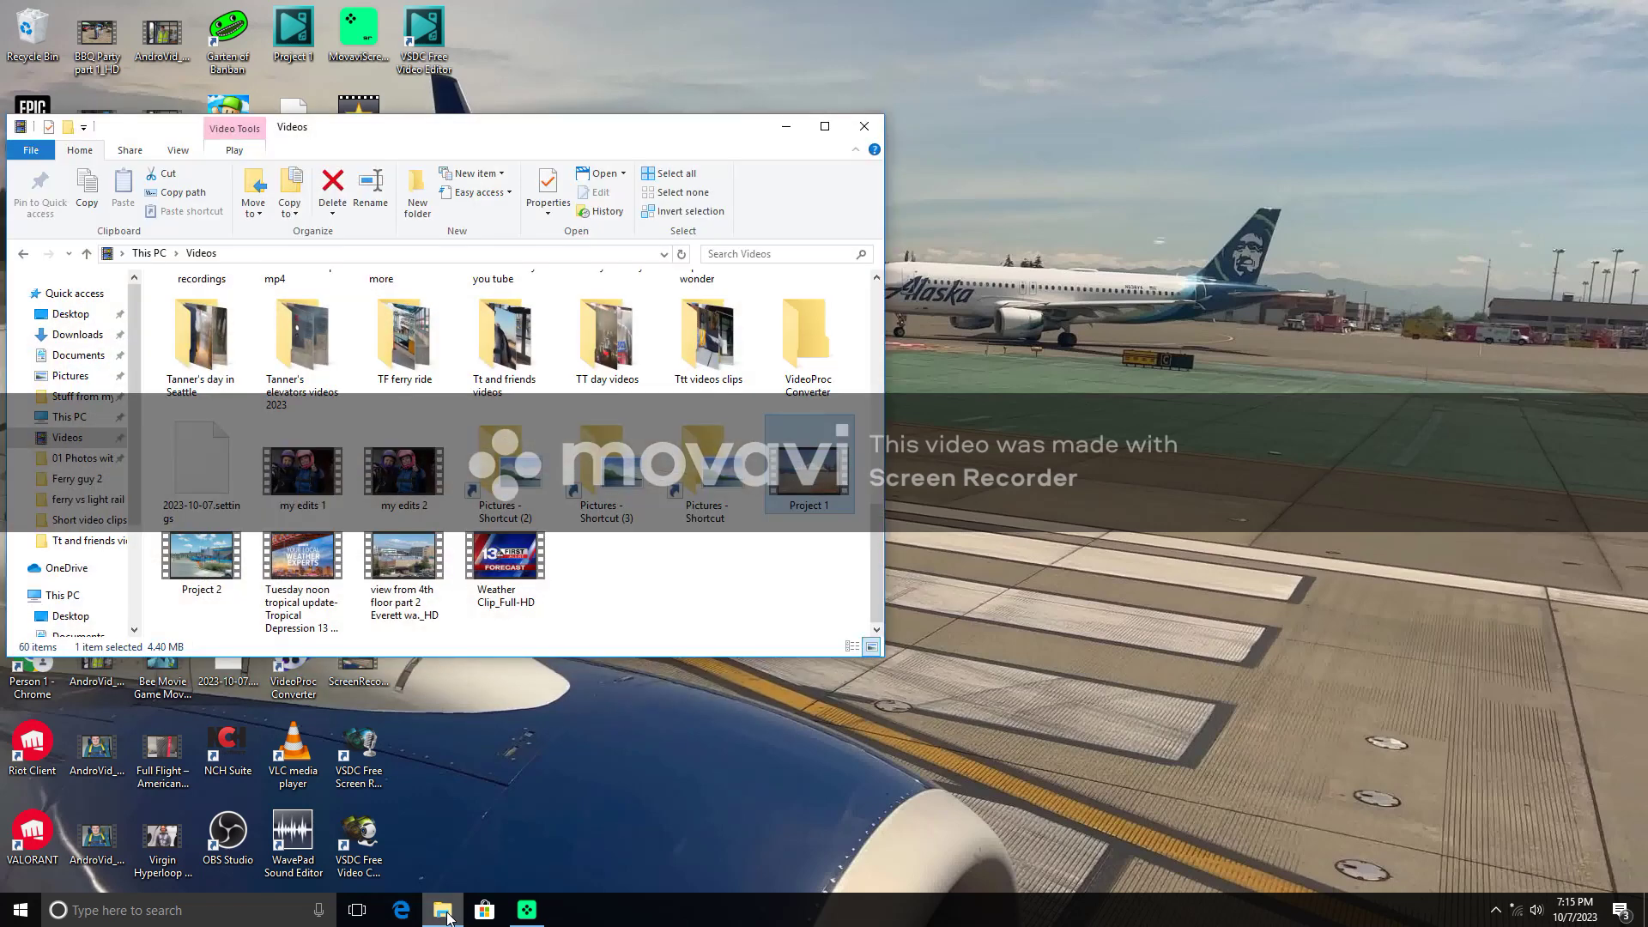
pyautogui.click(587, 605)
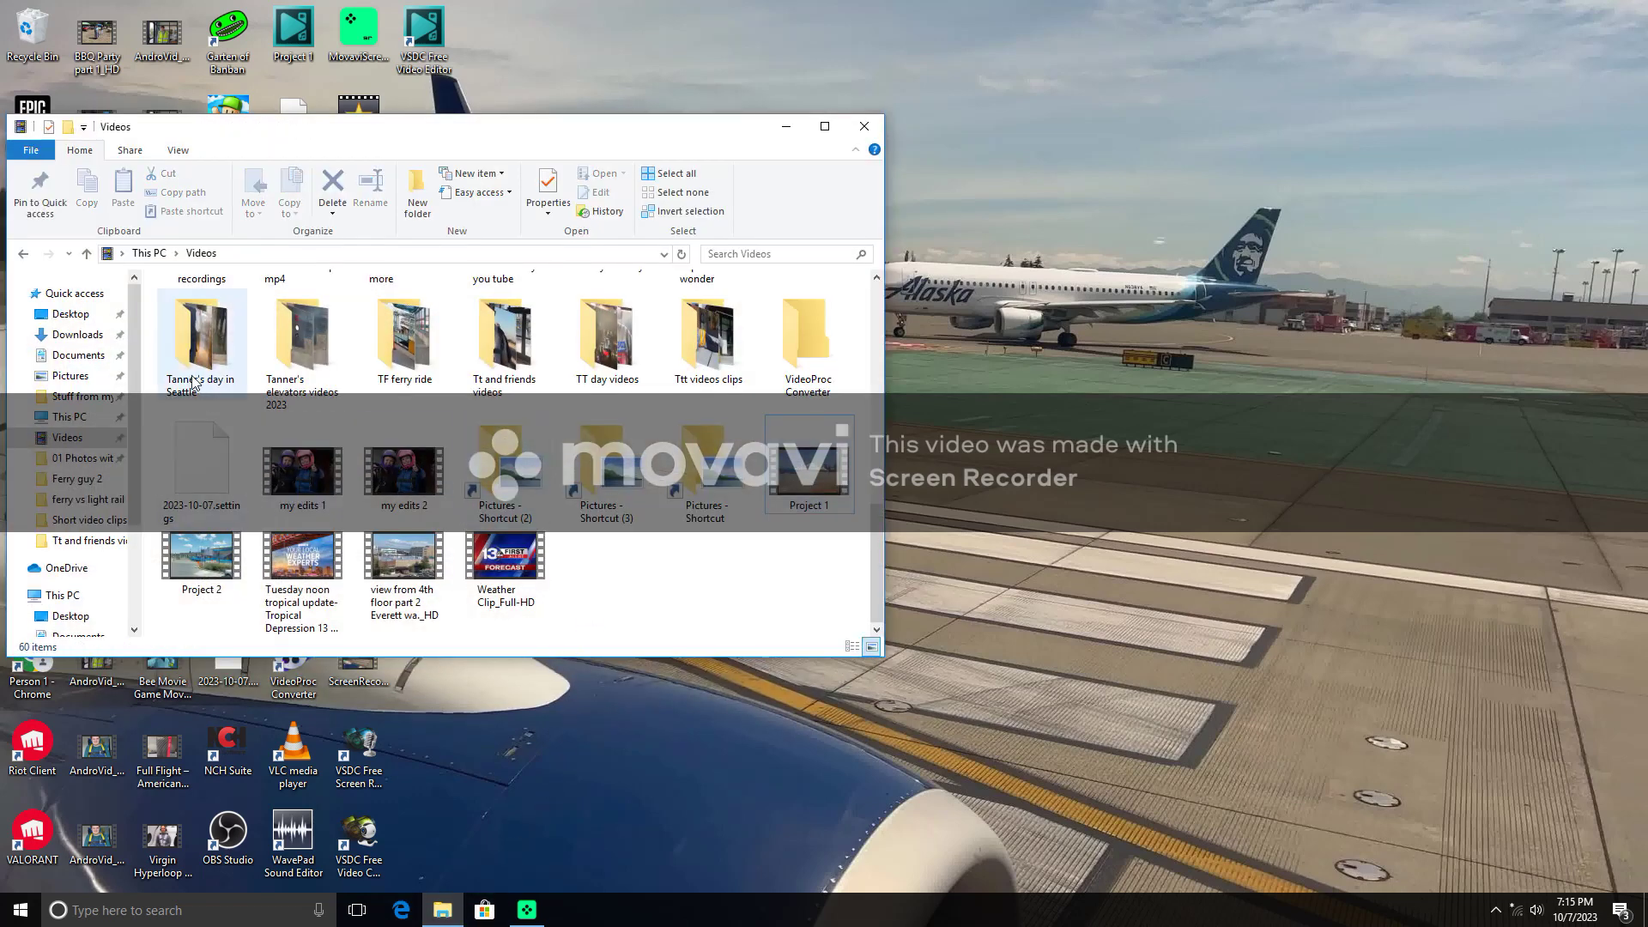
pyautogui.scroll(10, 356, 440)
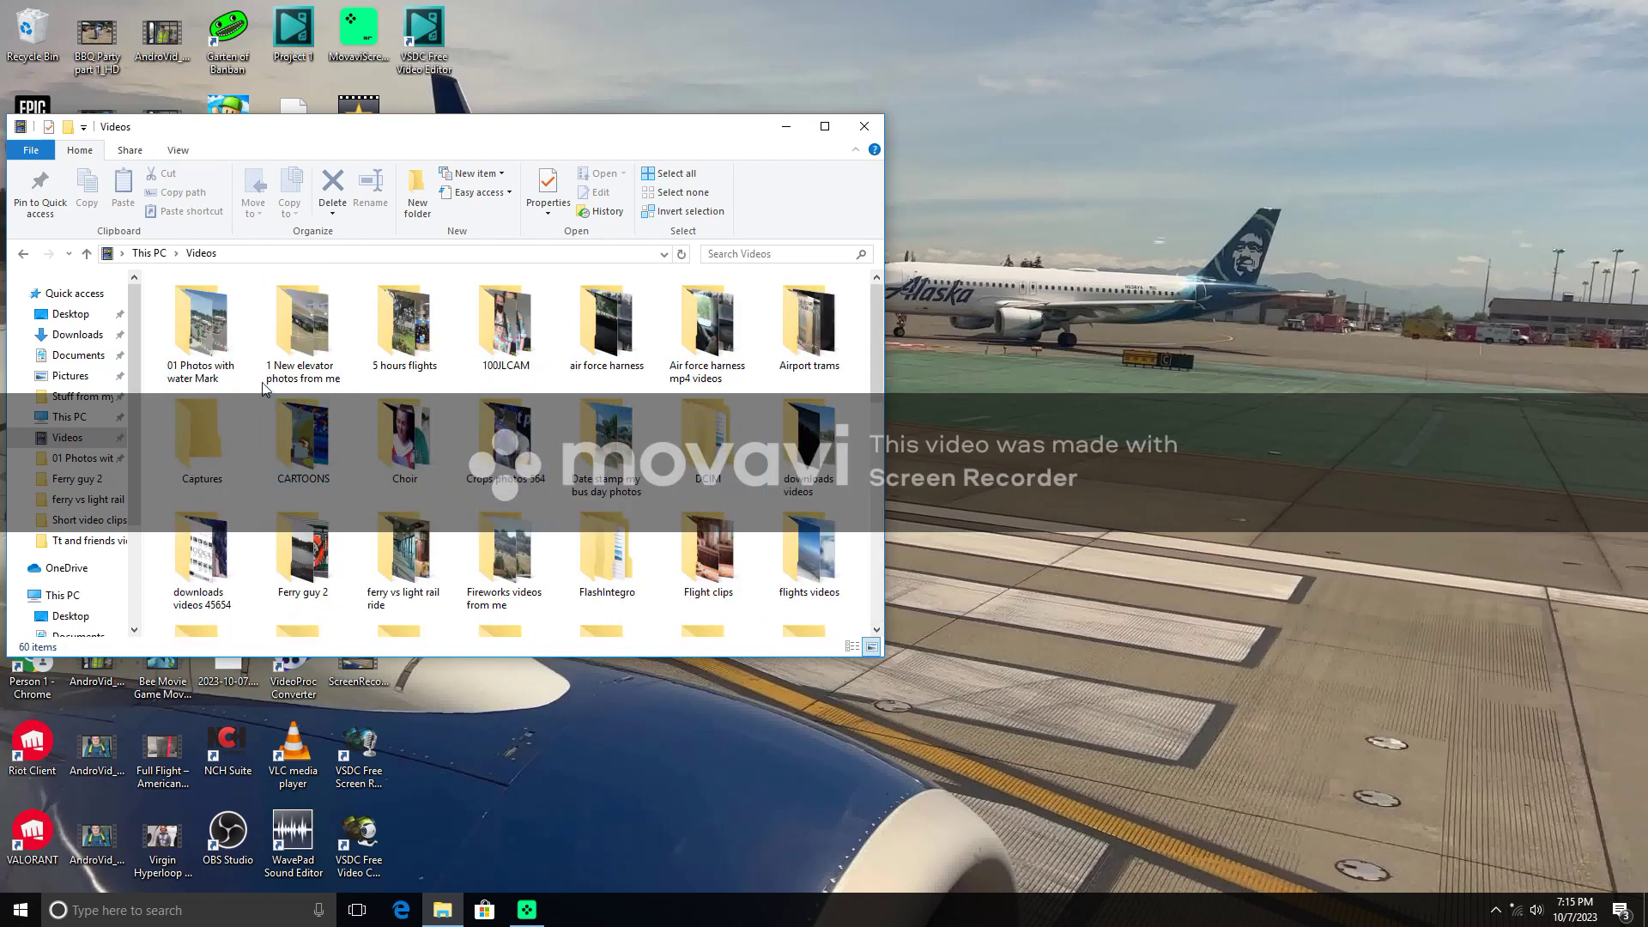
pyautogui.scroll(-10, 324, 515)
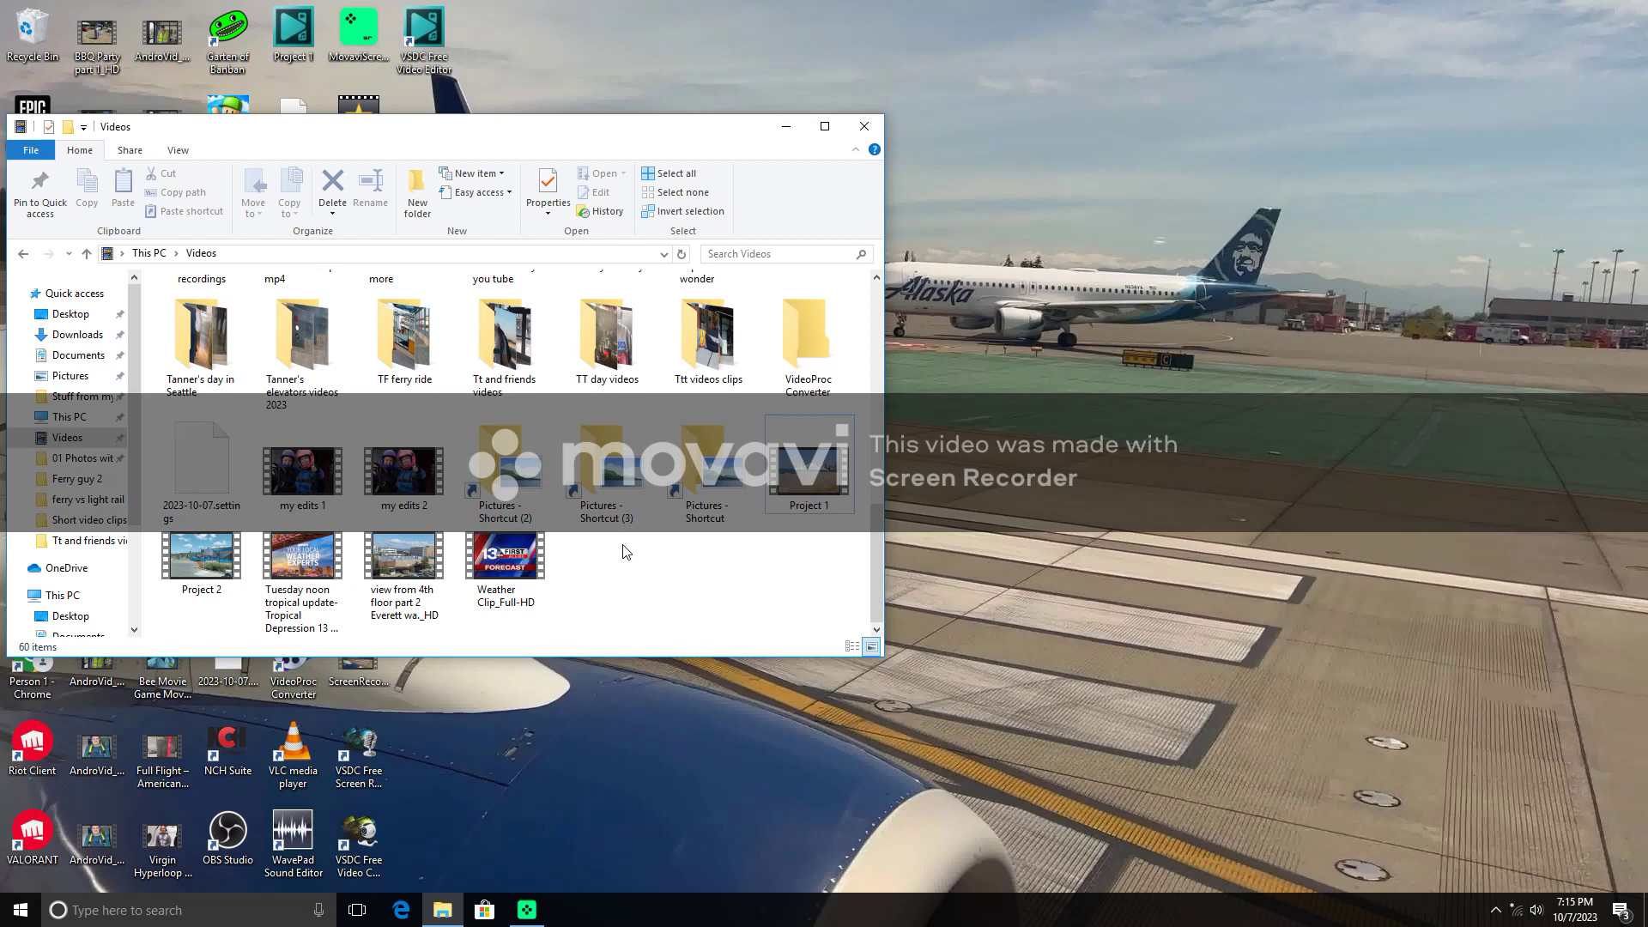
pyautogui.click(863, 128)
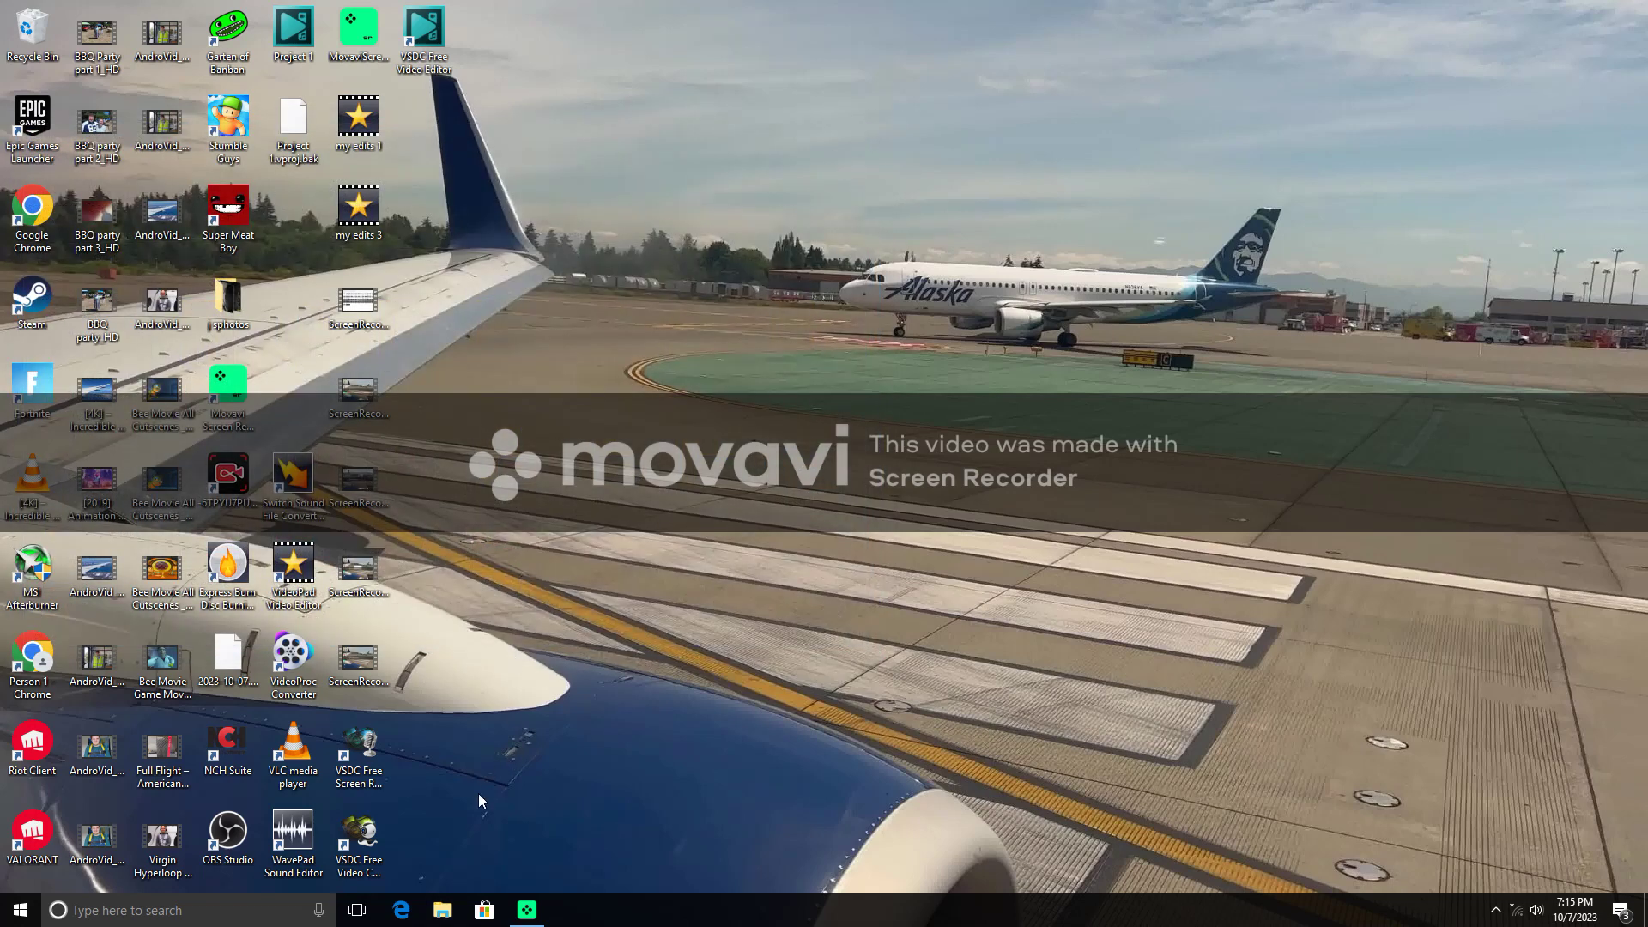
# Step: Open File Explorer and look through the Desktop and Documents folders for the exported videos
pyautogui.click(441, 908)
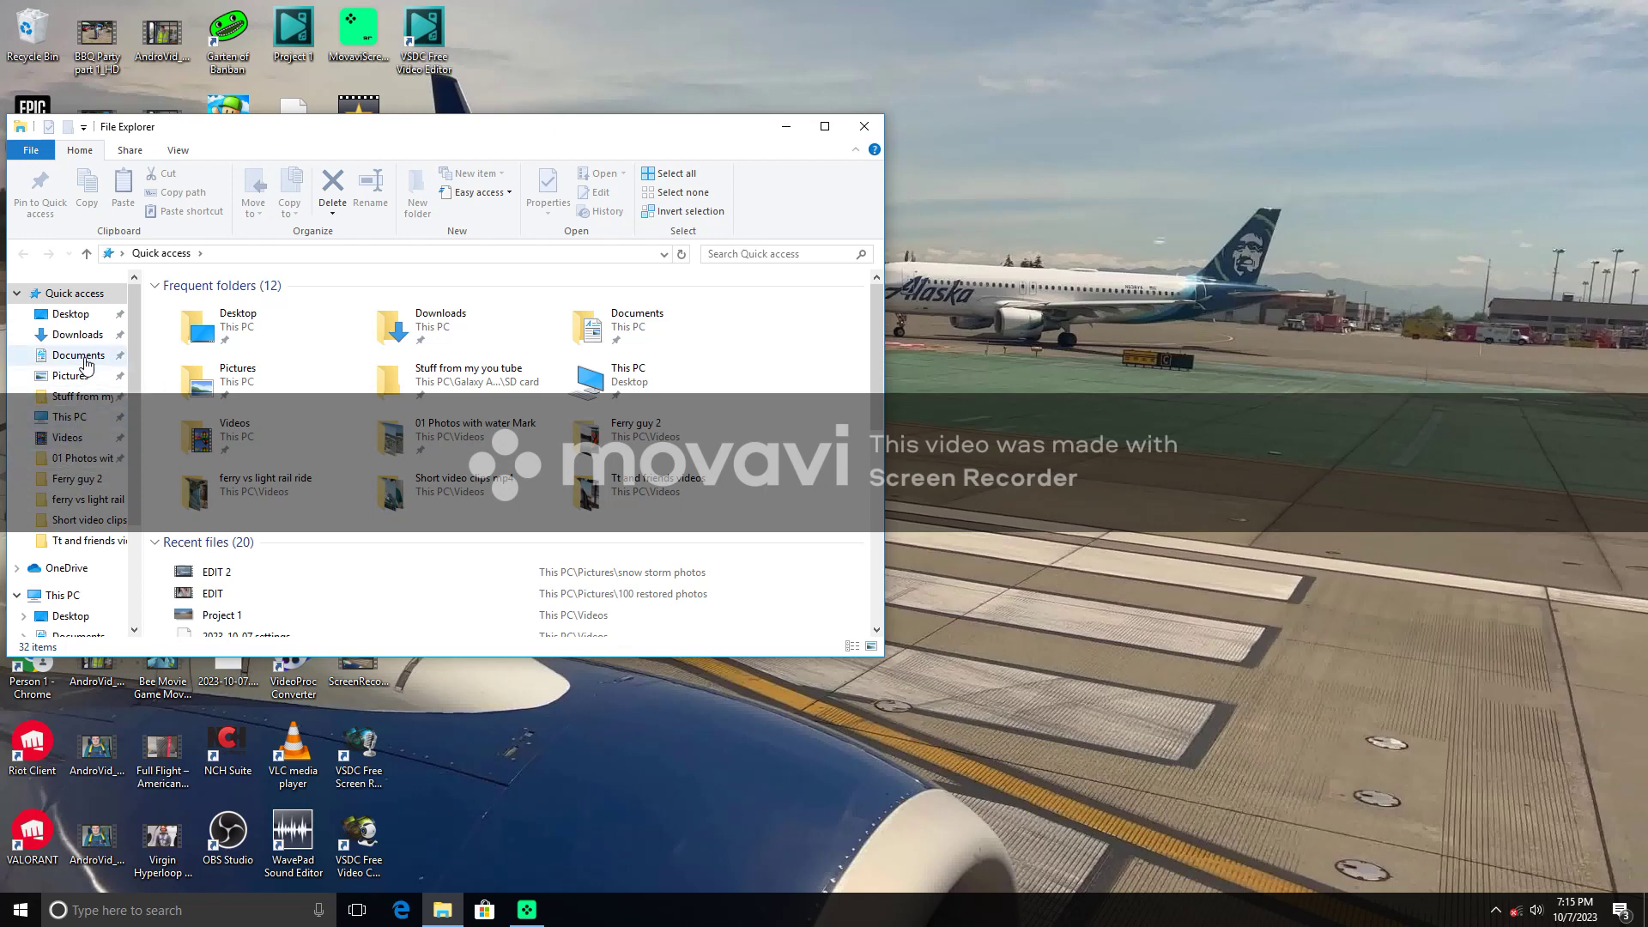
pyautogui.click(85, 318)
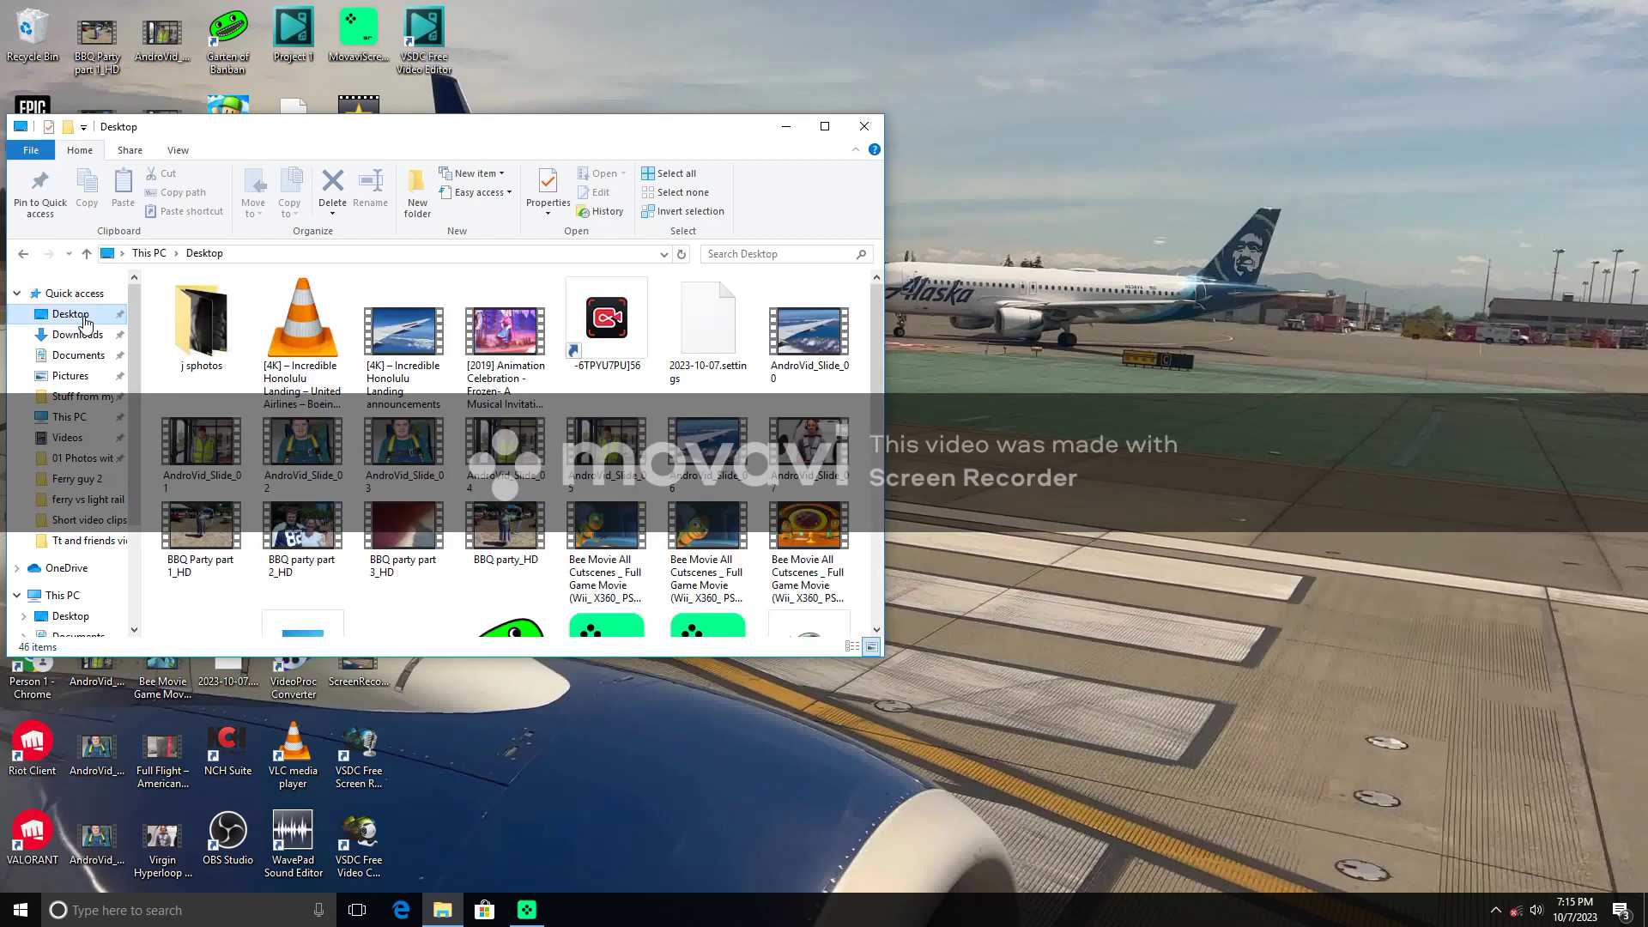
pyautogui.scroll(-5, 303, 500)
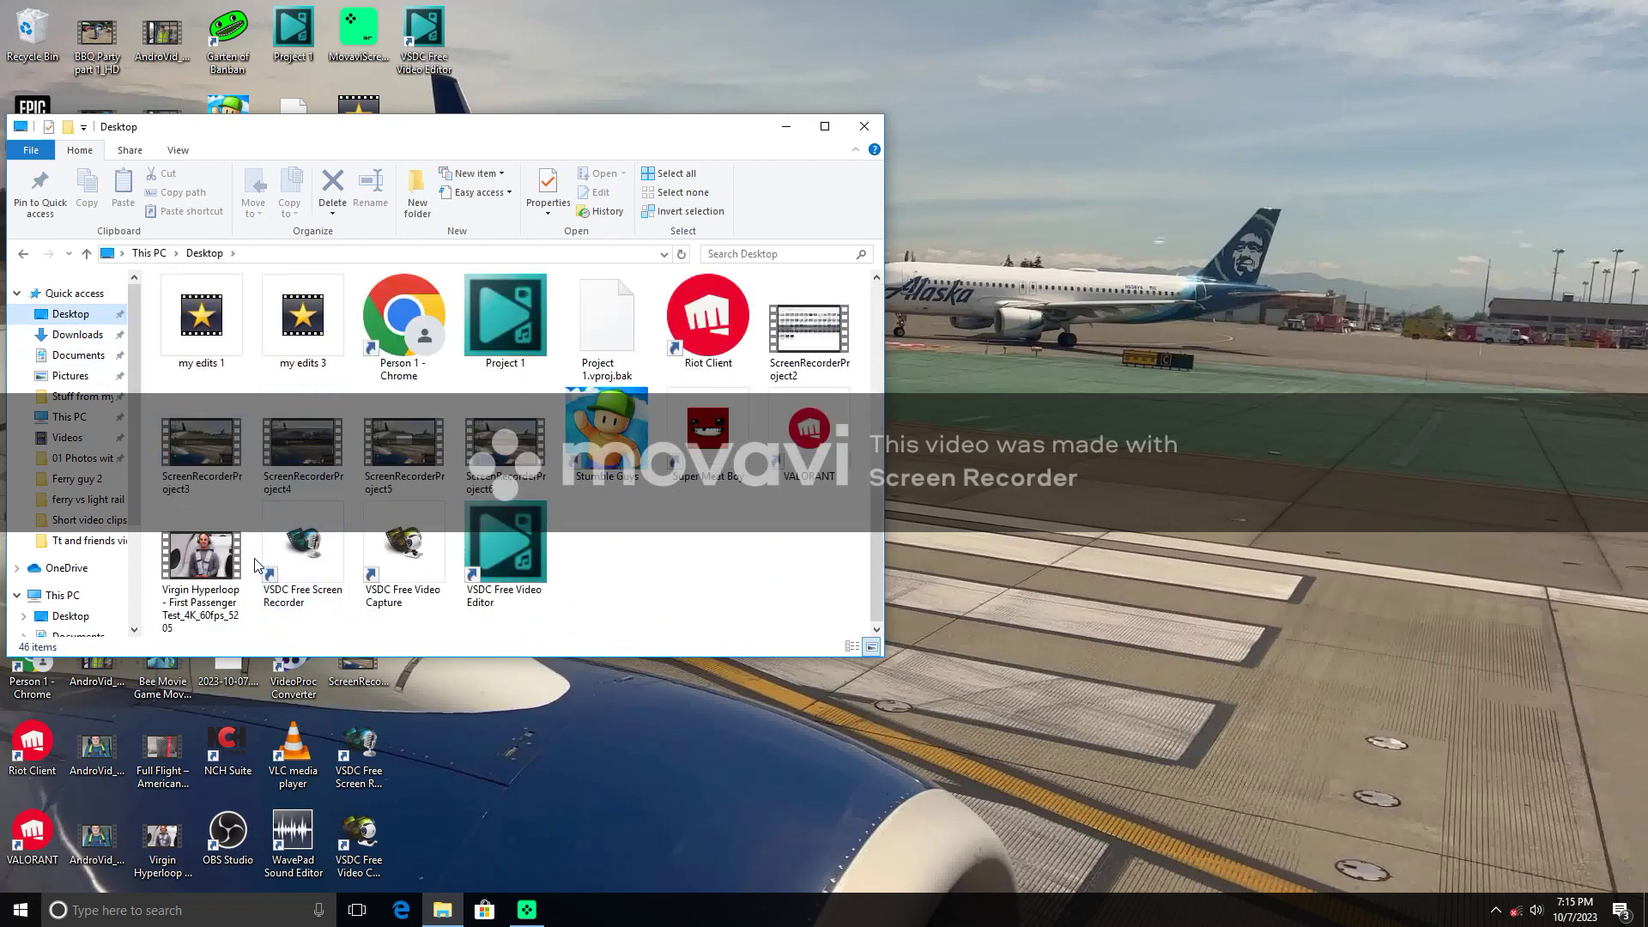
pyautogui.scroll(5, 258, 562)
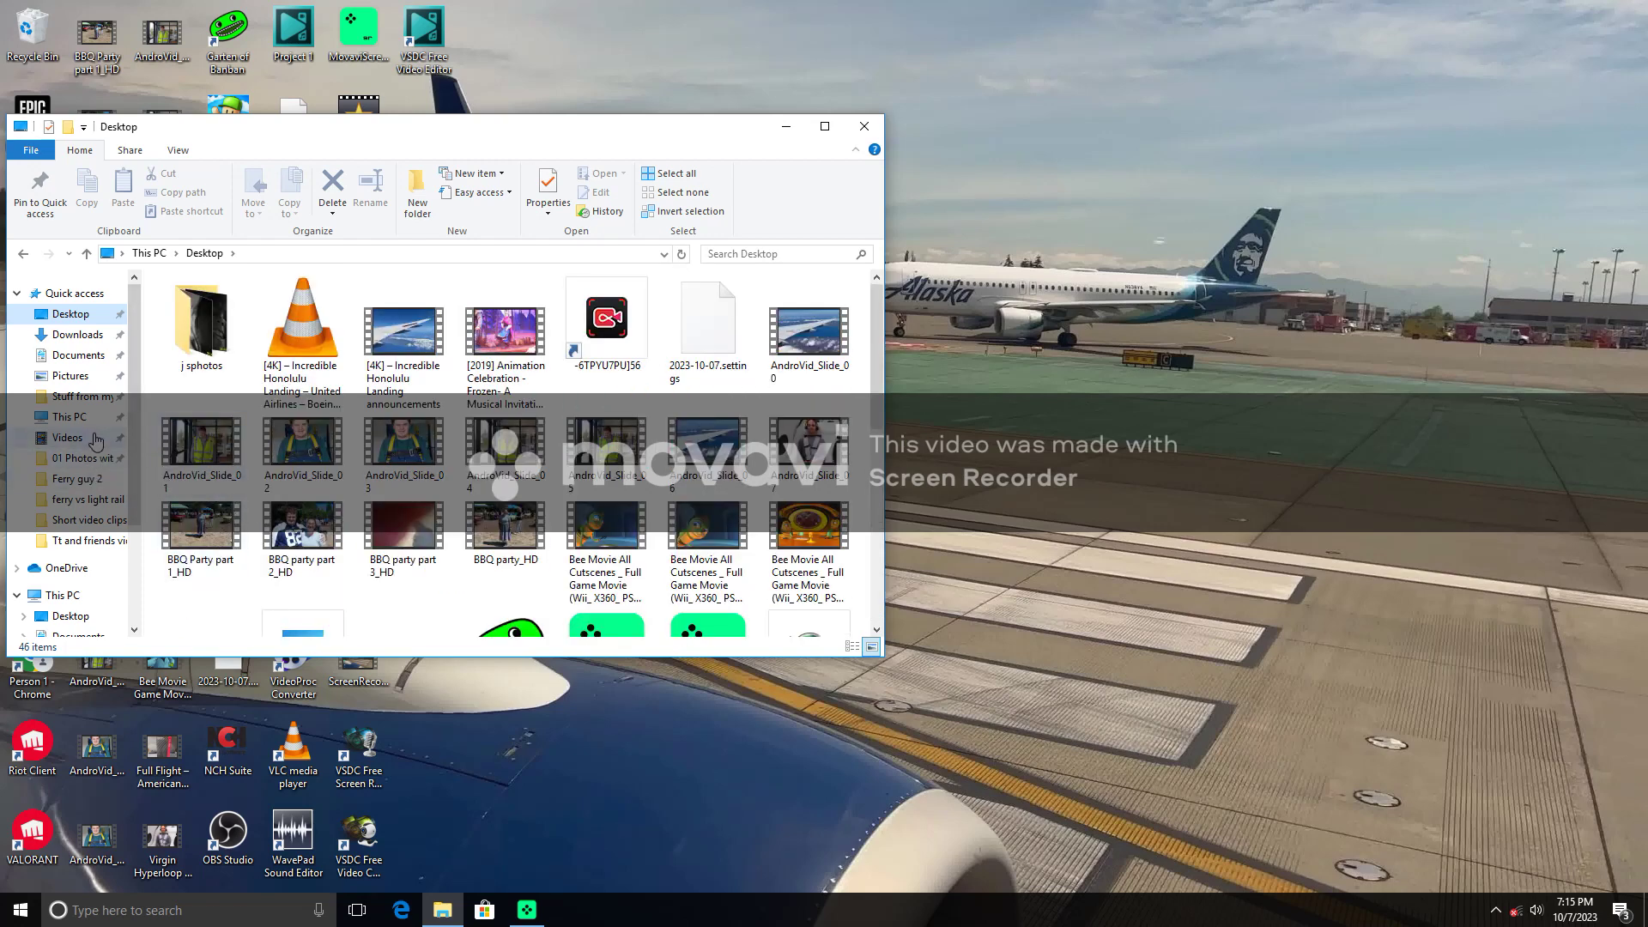
pyautogui.click(82, 358)
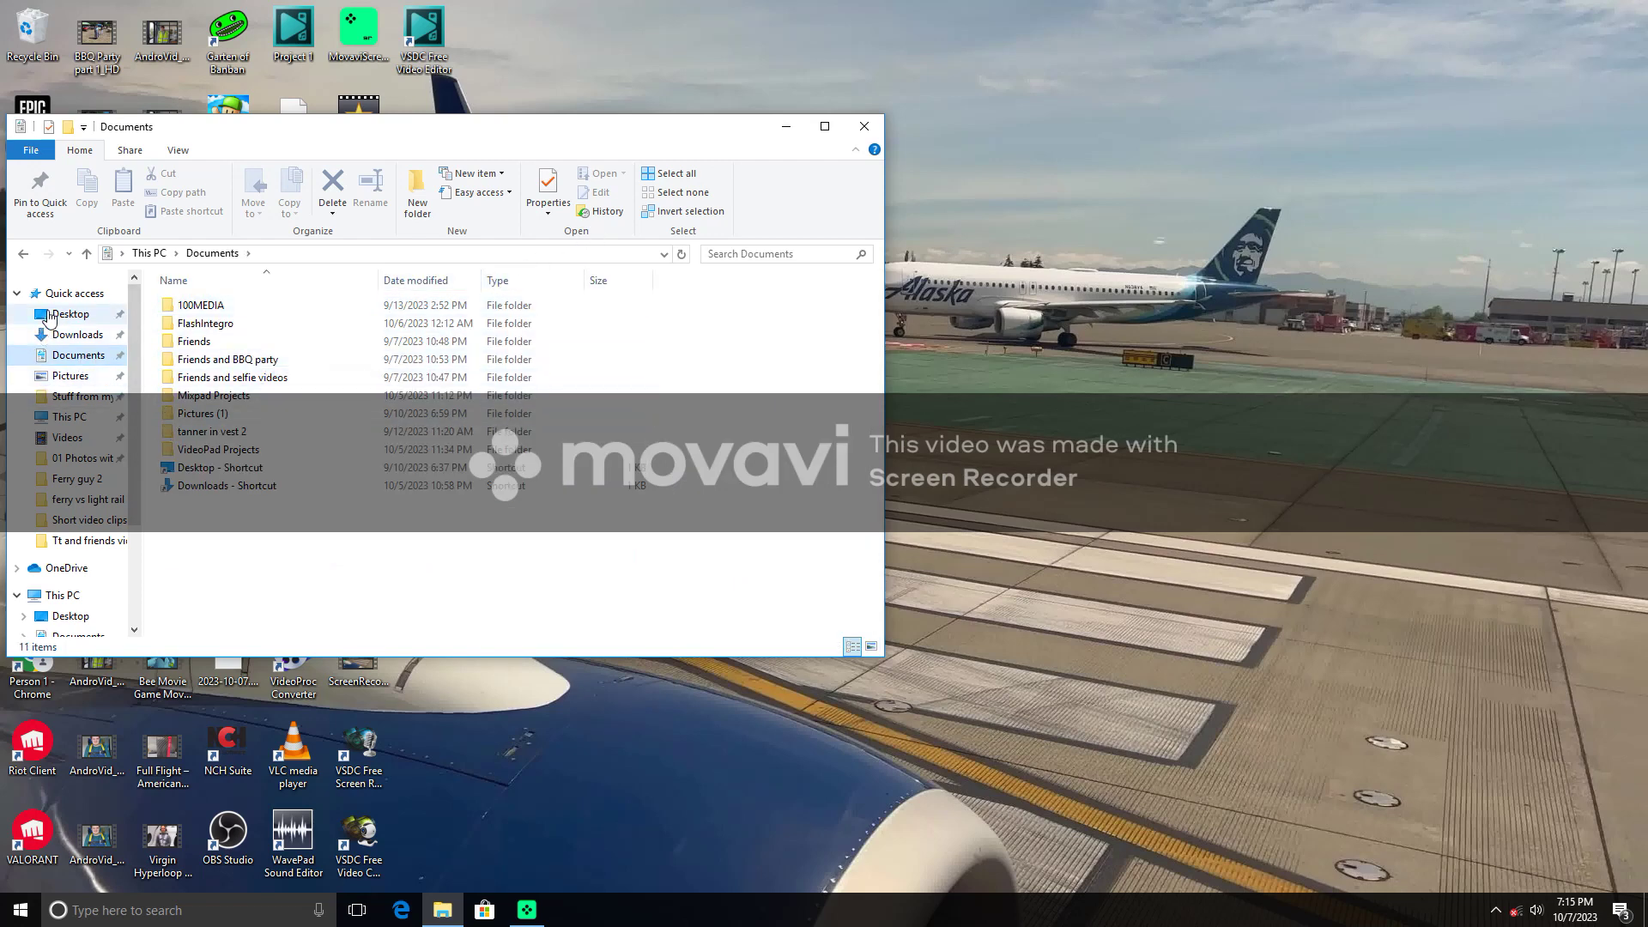
# Step: Copy the recent video files EDIT 2, EDIT and Project 1 from Quick access into the Desktop folder
pyautogui.click(73, 297)
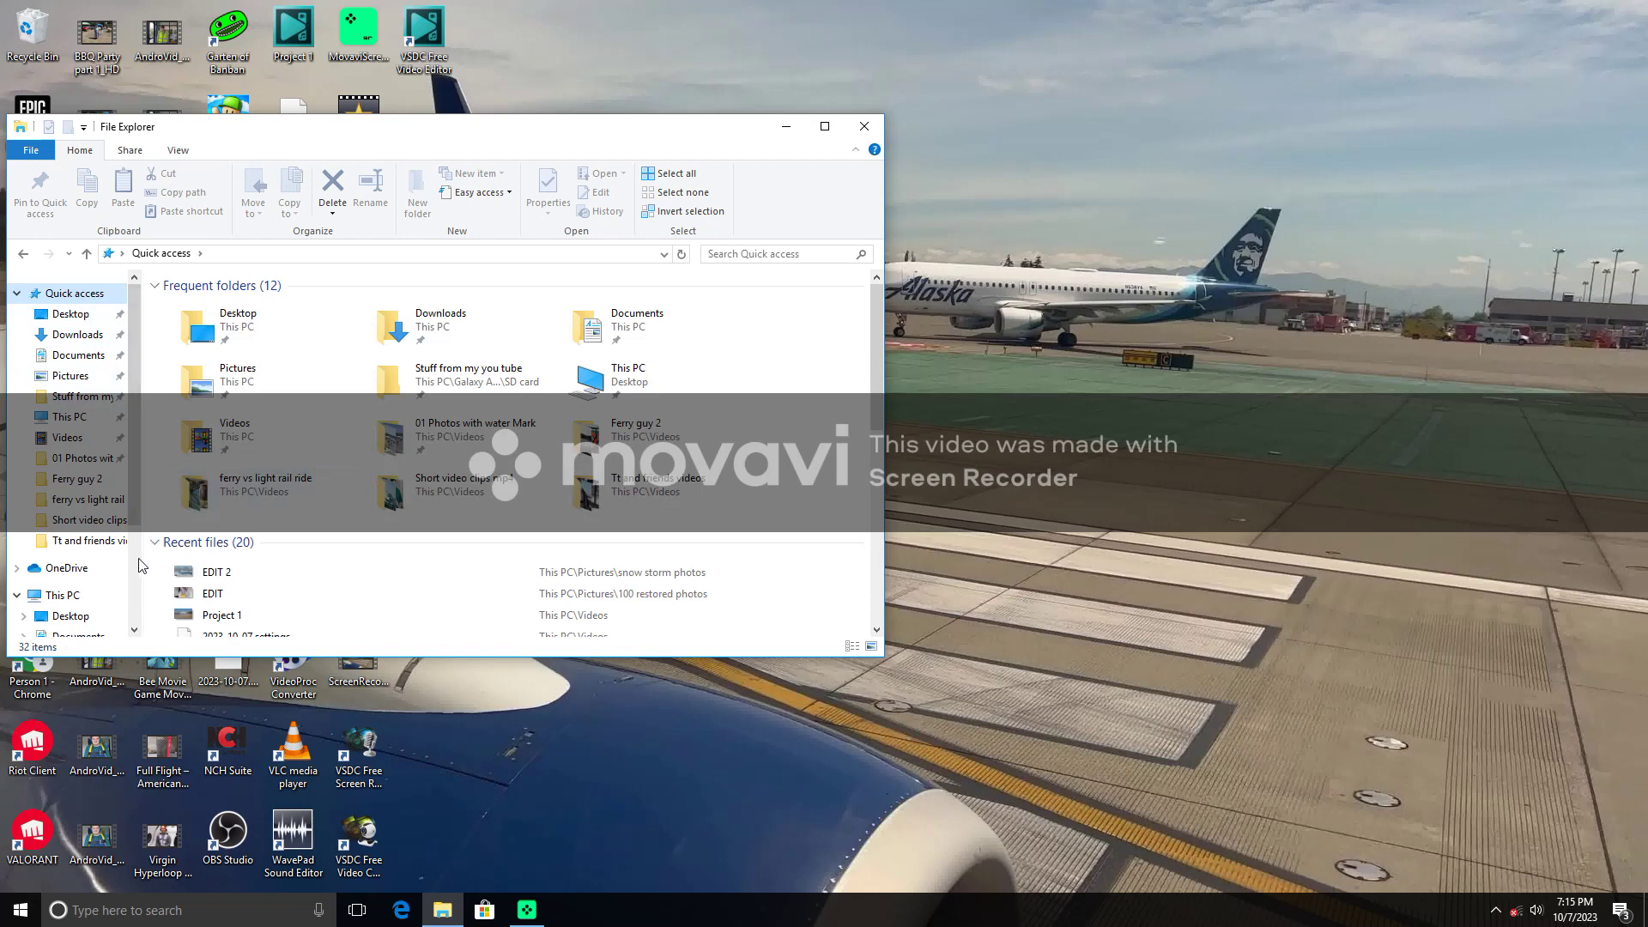
pyautogui.scroll(-2, 172, 515)
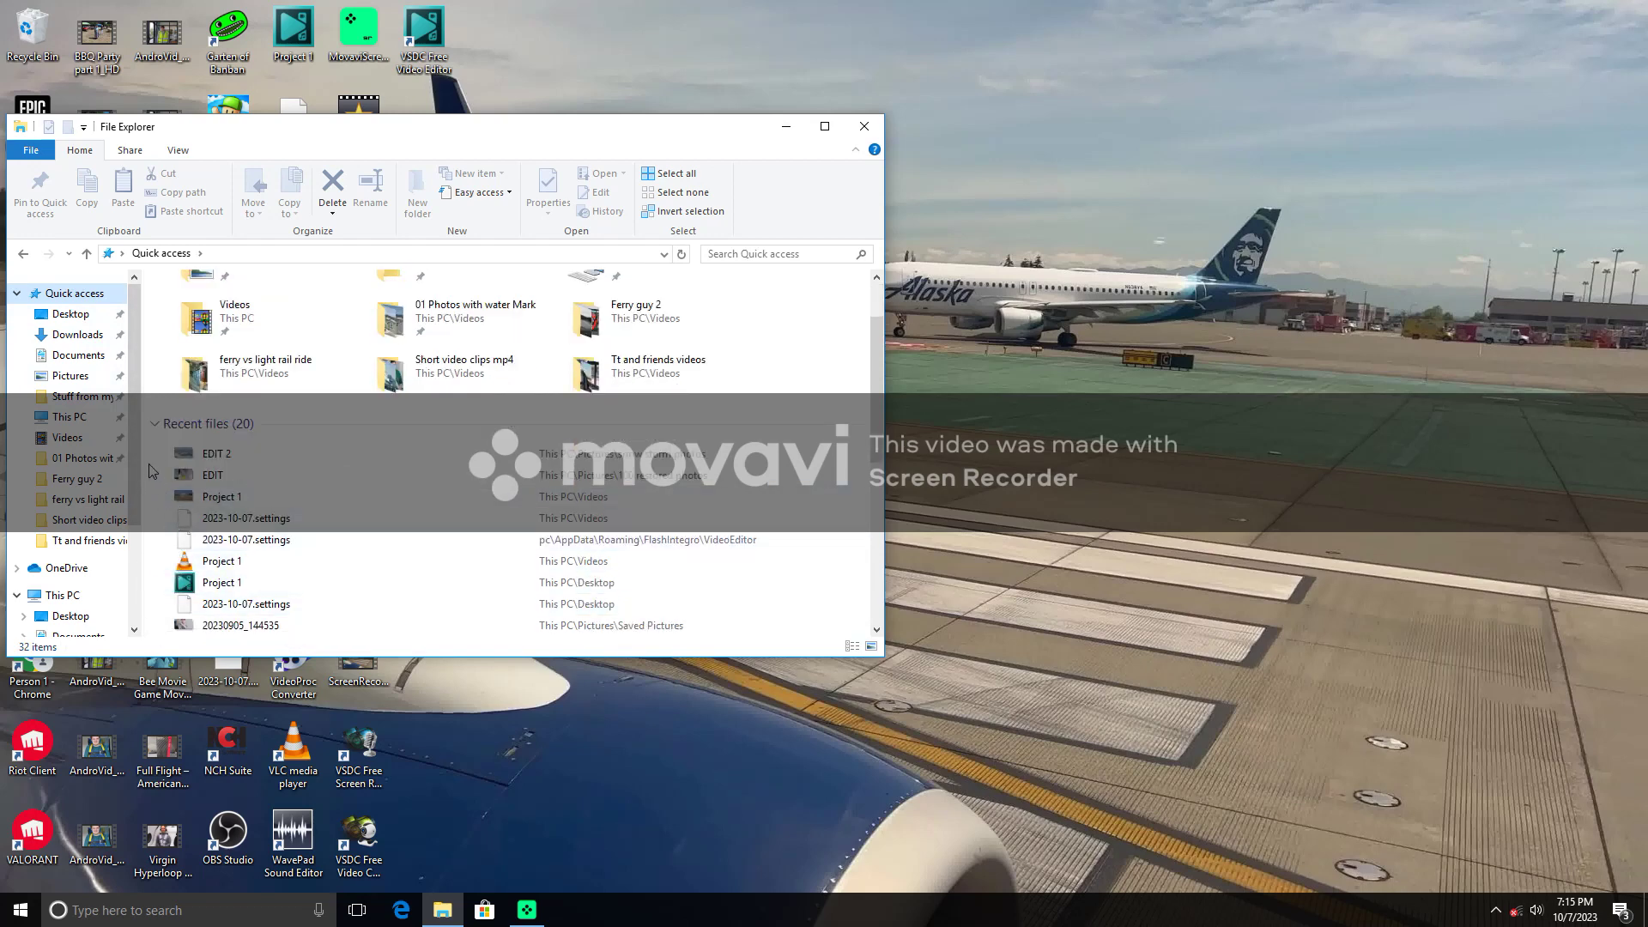
pyautogui.moveTo(149, 448); pyautogui.dragTo(180, 508)
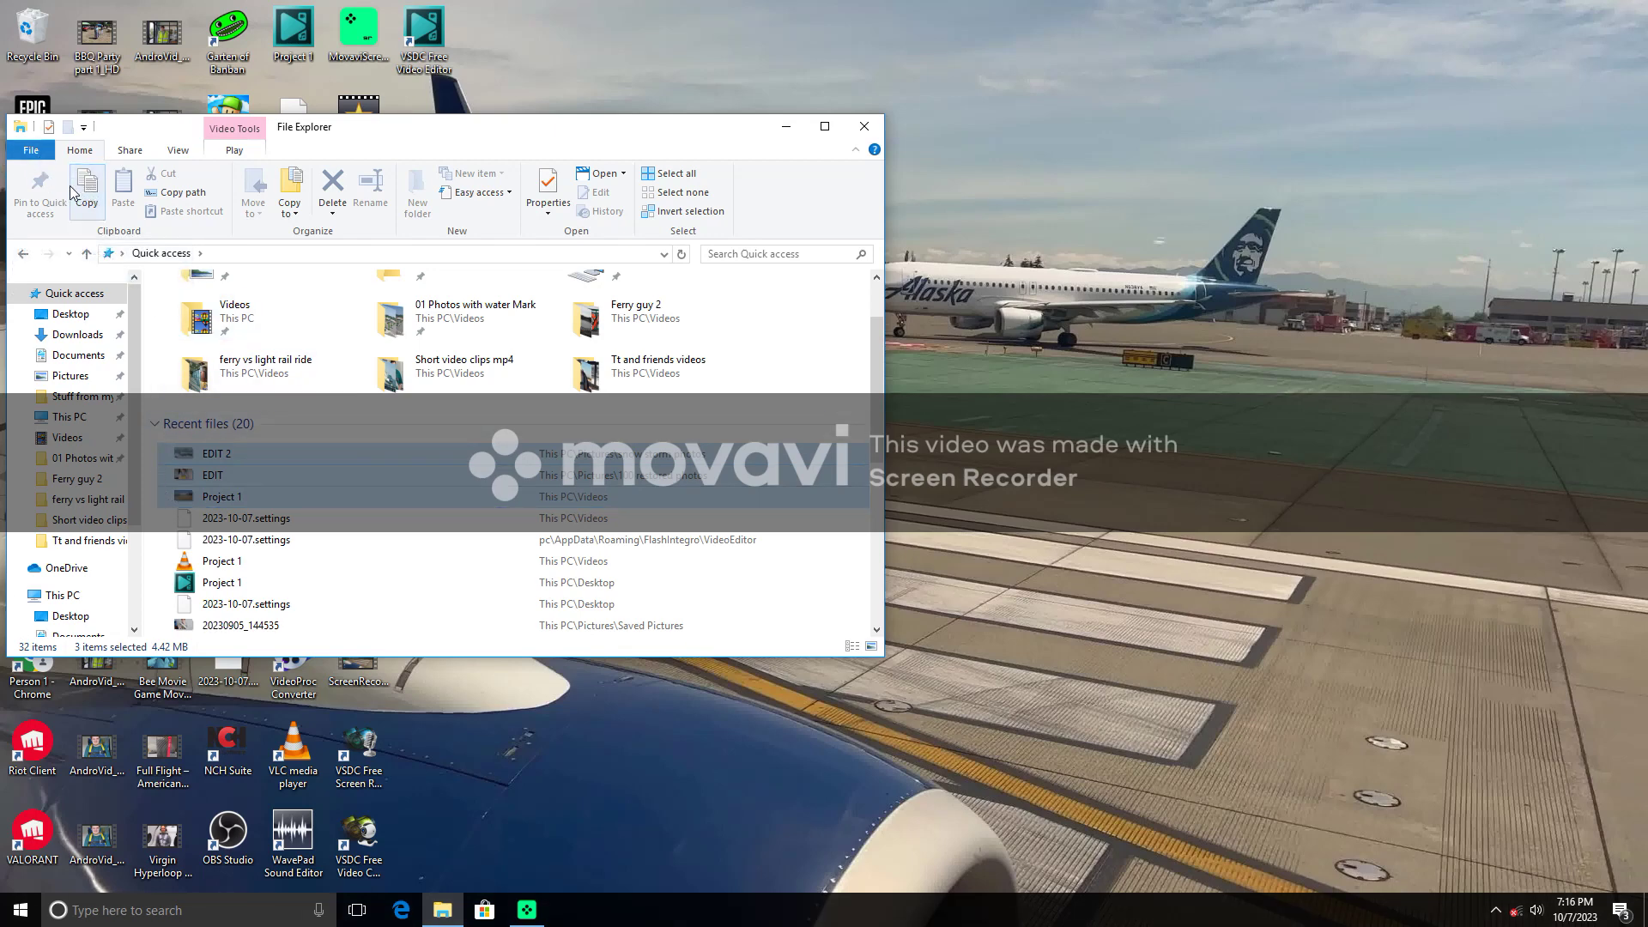
pyautogui.click(83, 322)
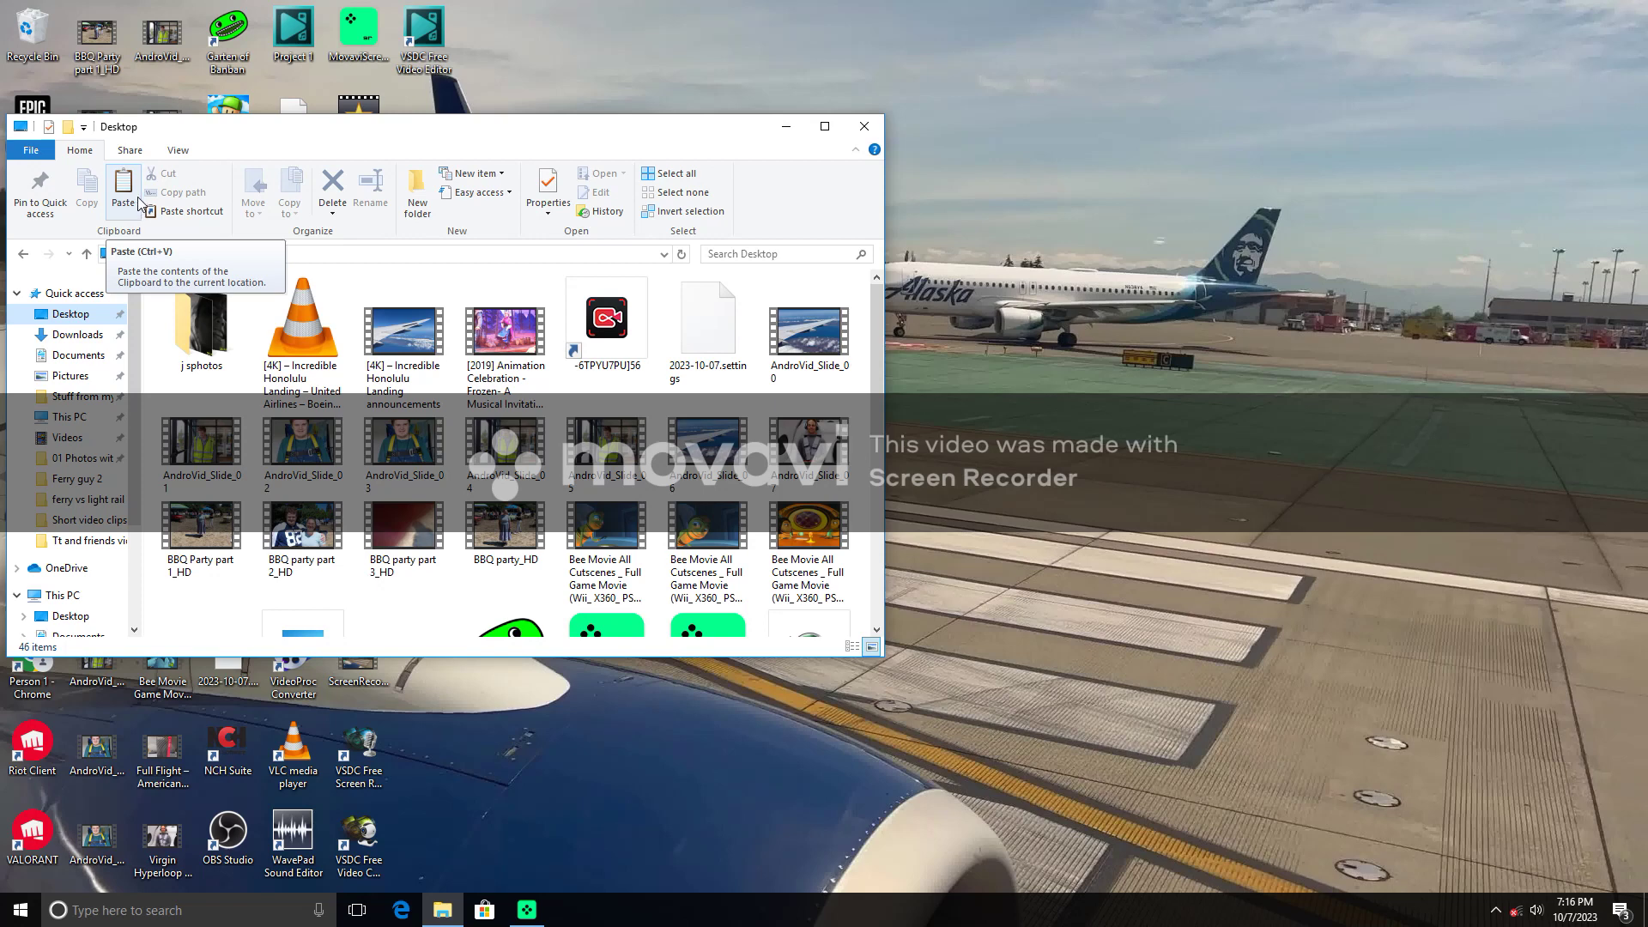
pyautogui.click(126, 194)
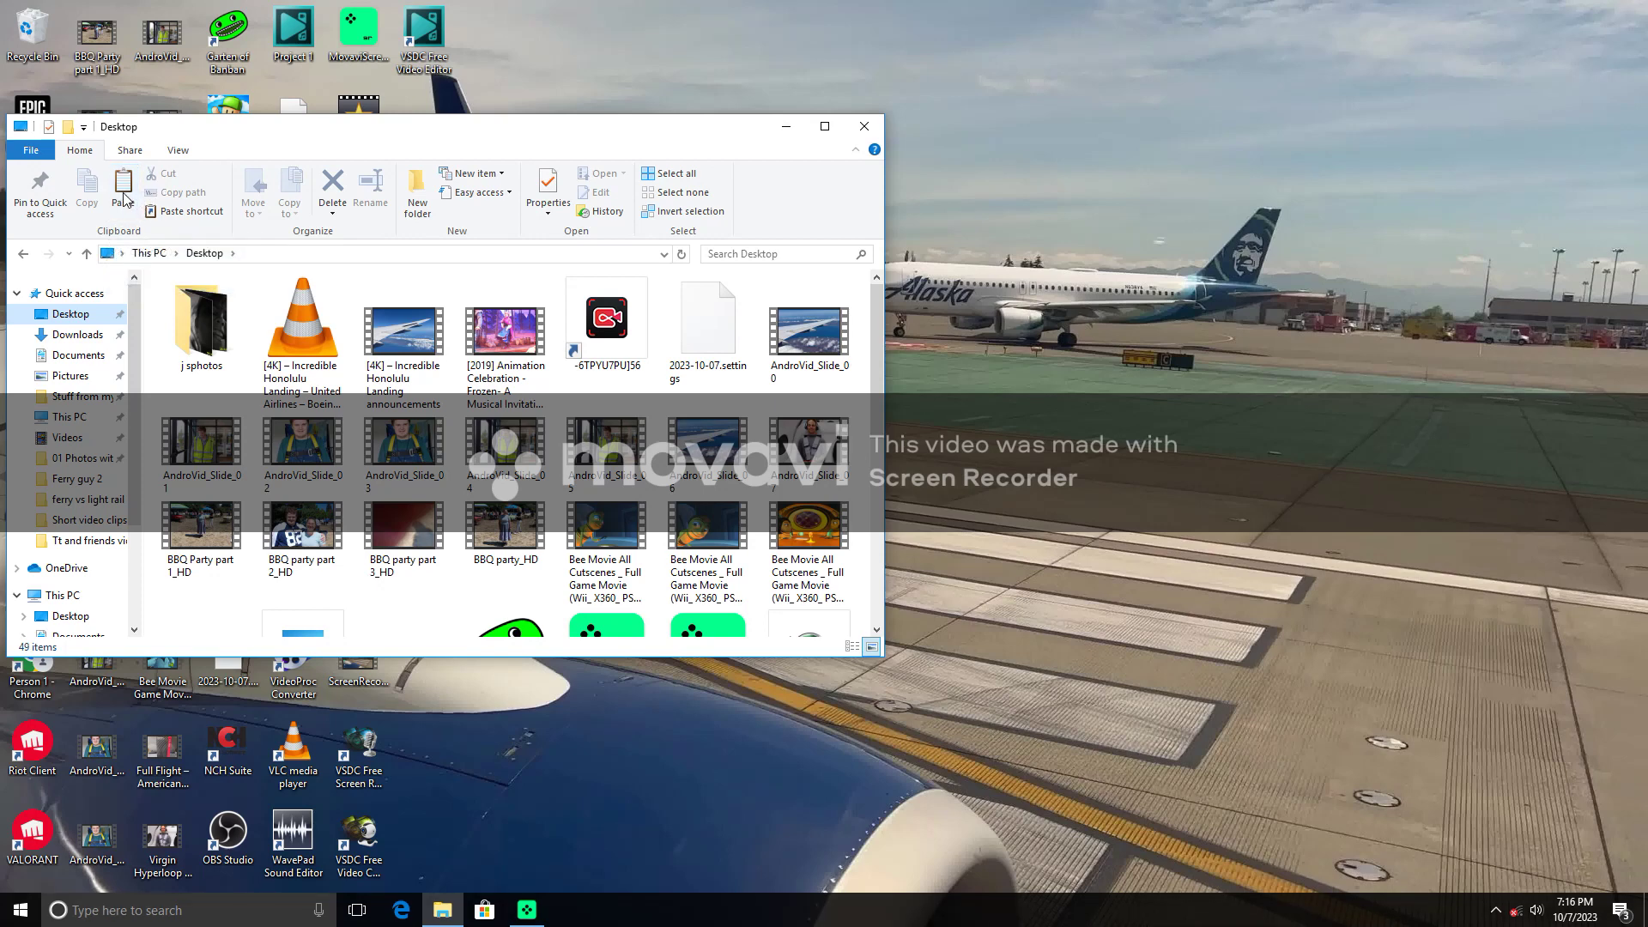